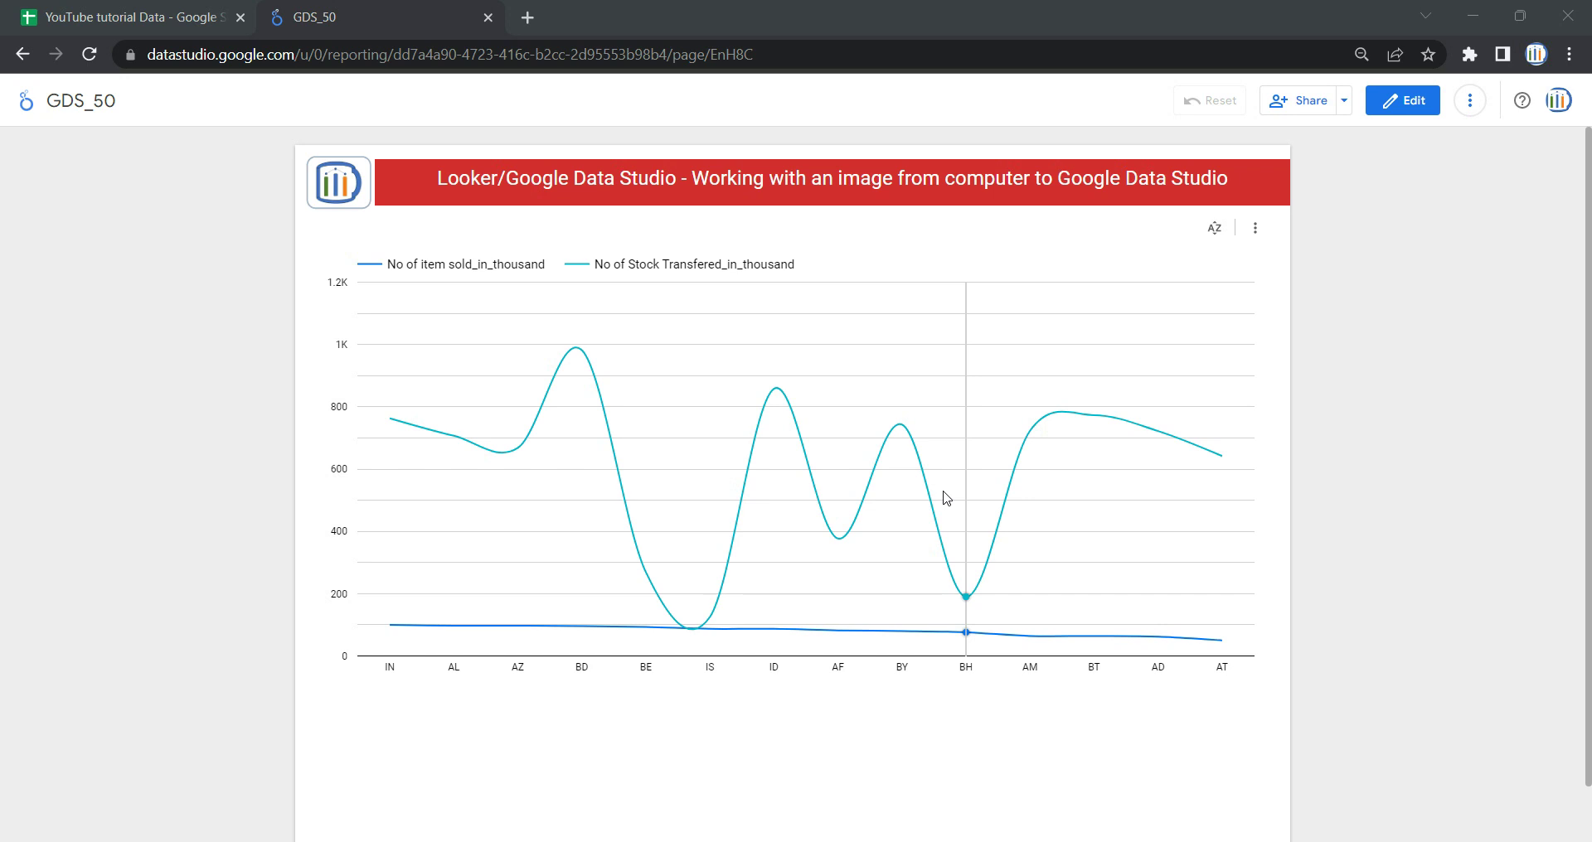
# Step: Switch the GDS_50 report from viewing into edit mode
pyautogui.moveTo(924, 483)
pyautogui.click(1393, 104)
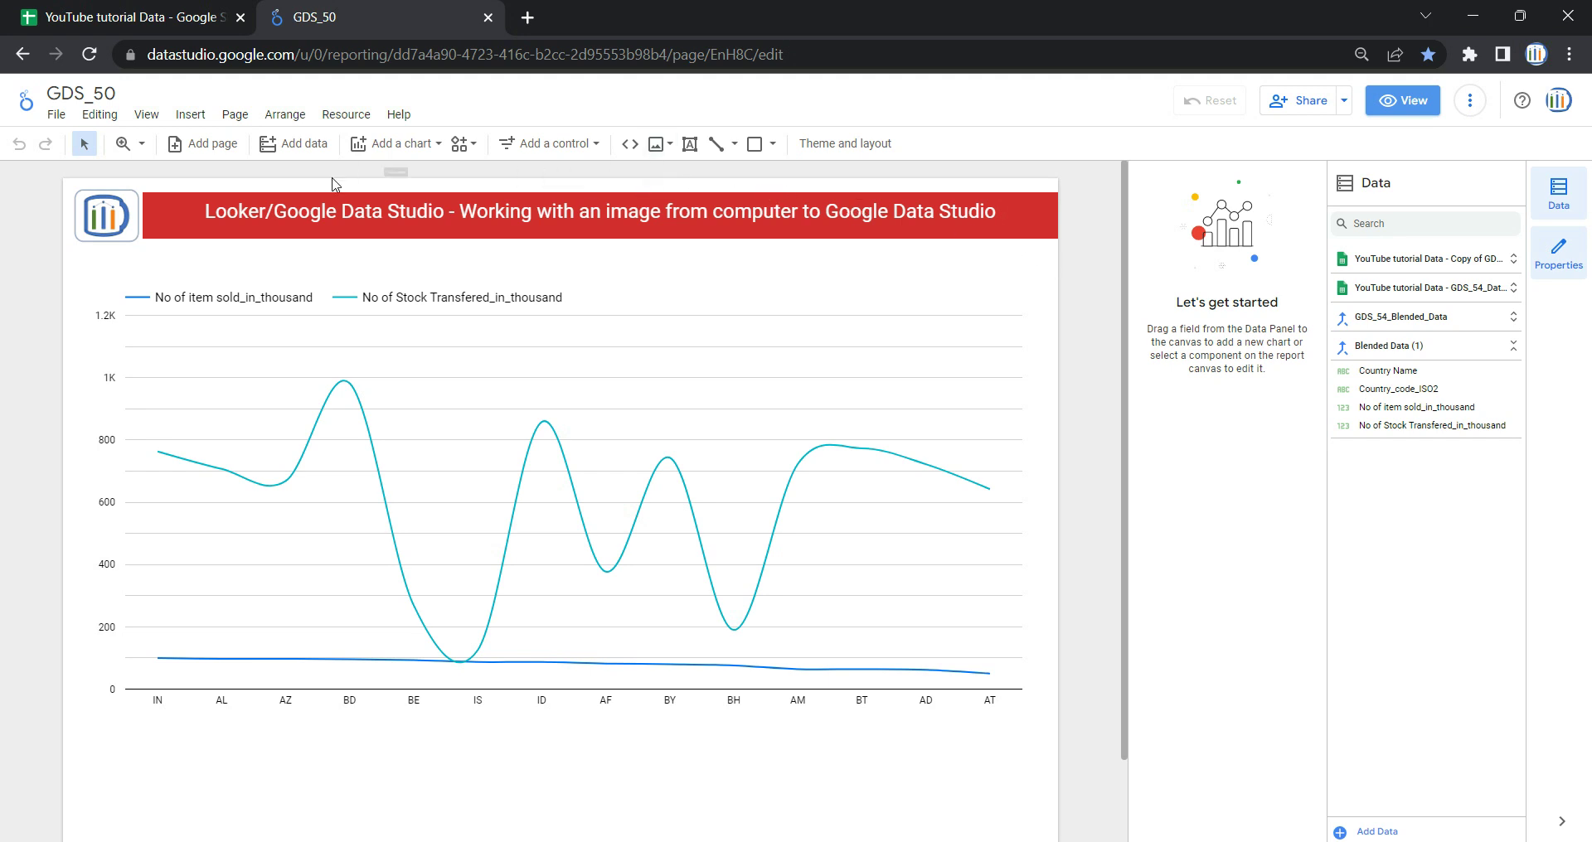
# Step: Delete the old logo image beside the red title banner
pyautogui.click(123, 220)
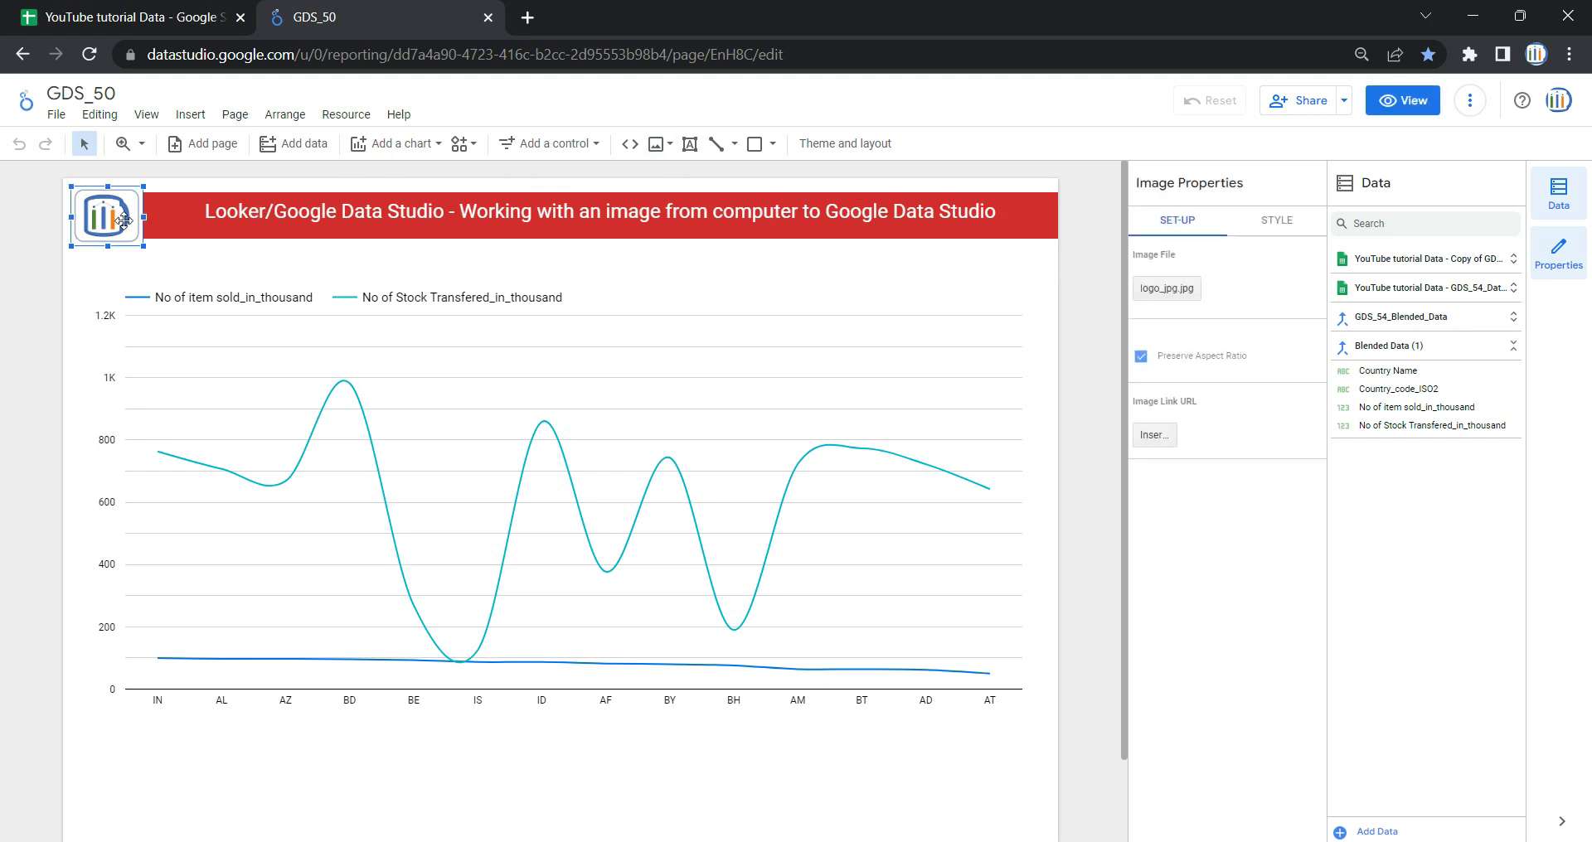
pyautogui.press('Delete')
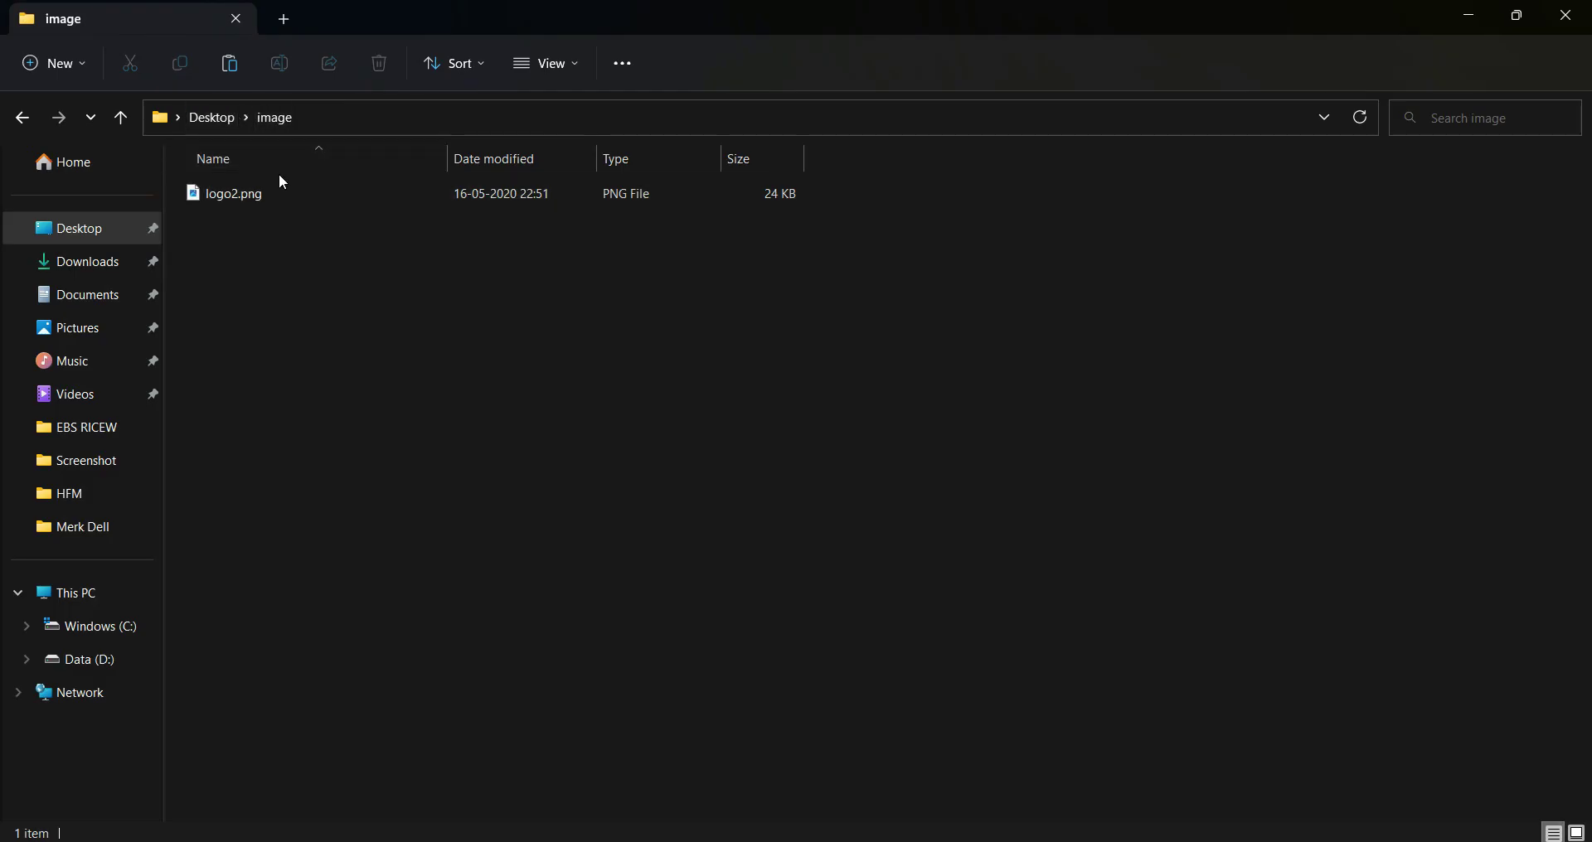
# Step: Preview logo2.png, then select the Desktop\image folder path in the address bar
pyautogui.click(287, 197)
pyautogui.doubleClick(286, 195)
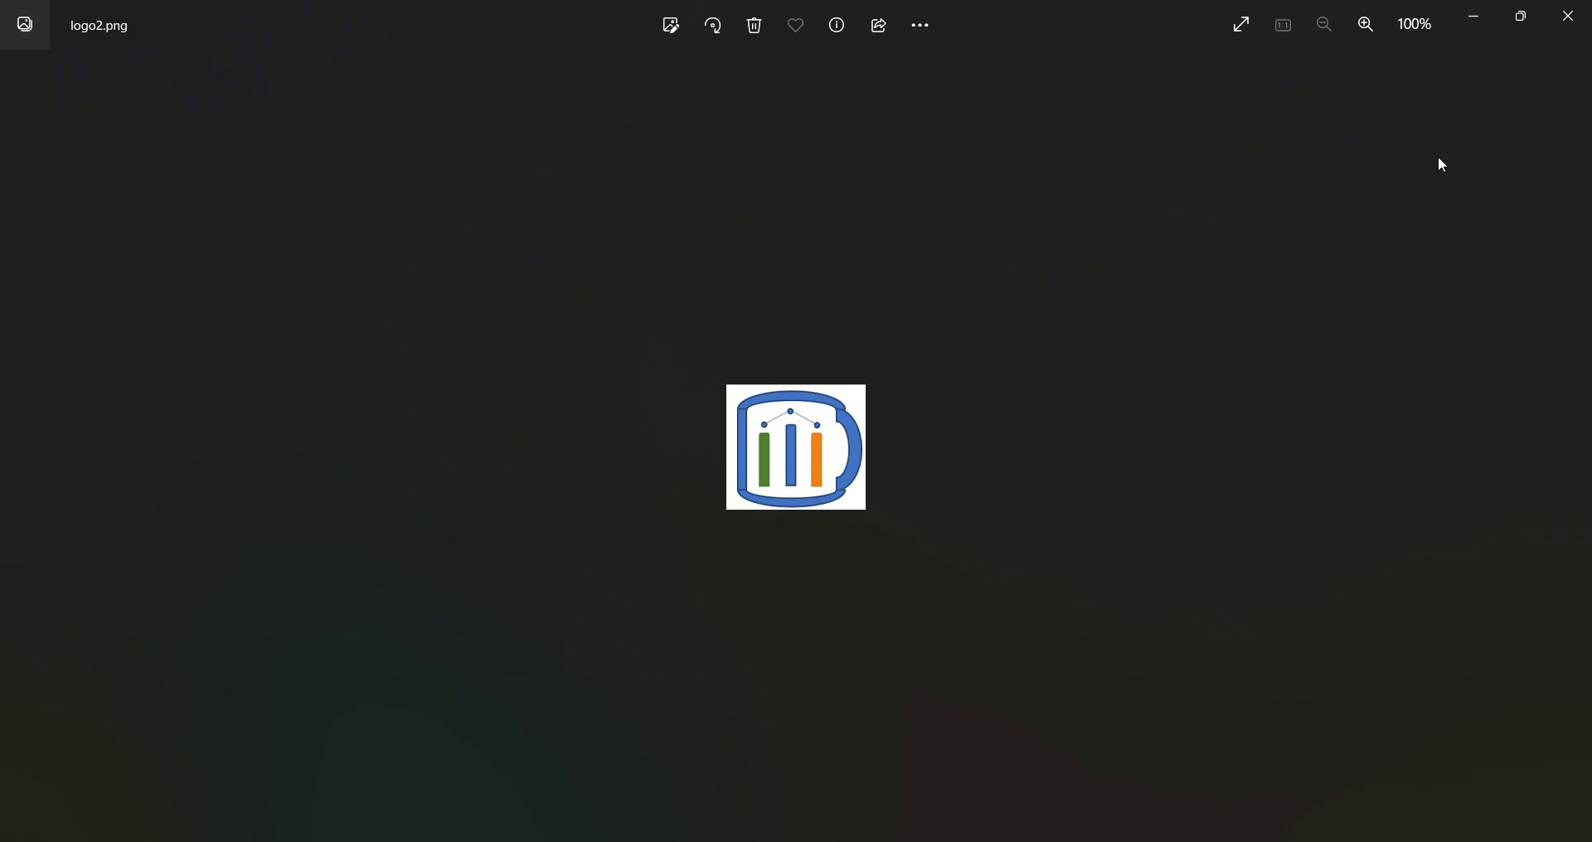
pyautogui.click(1559, 24)
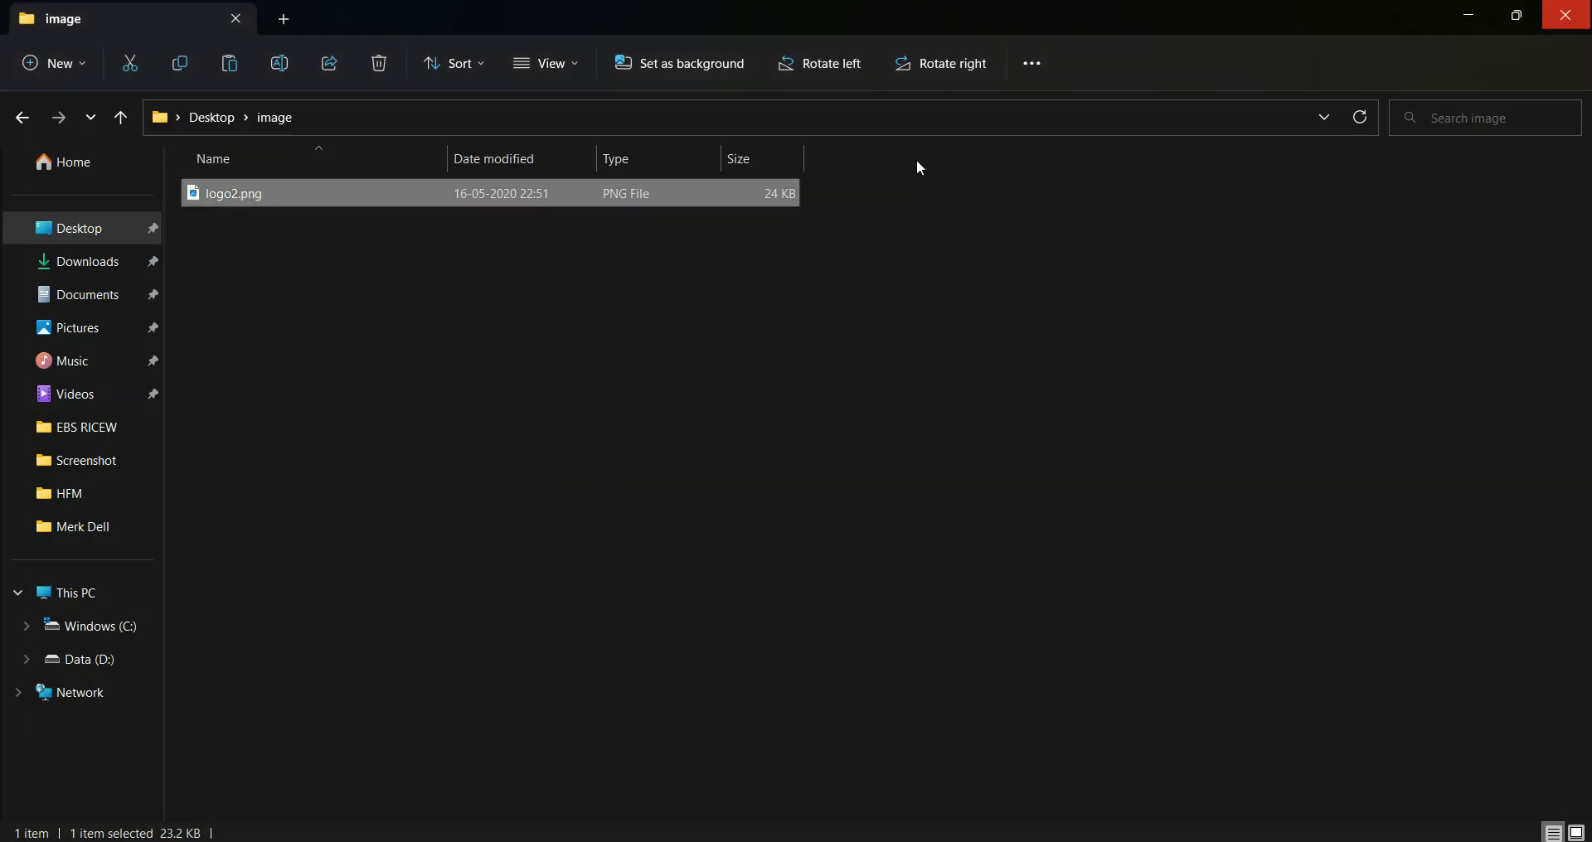
pyautogui.click(950, 121)
pyautogui.hotkey('ctrl', 'c')
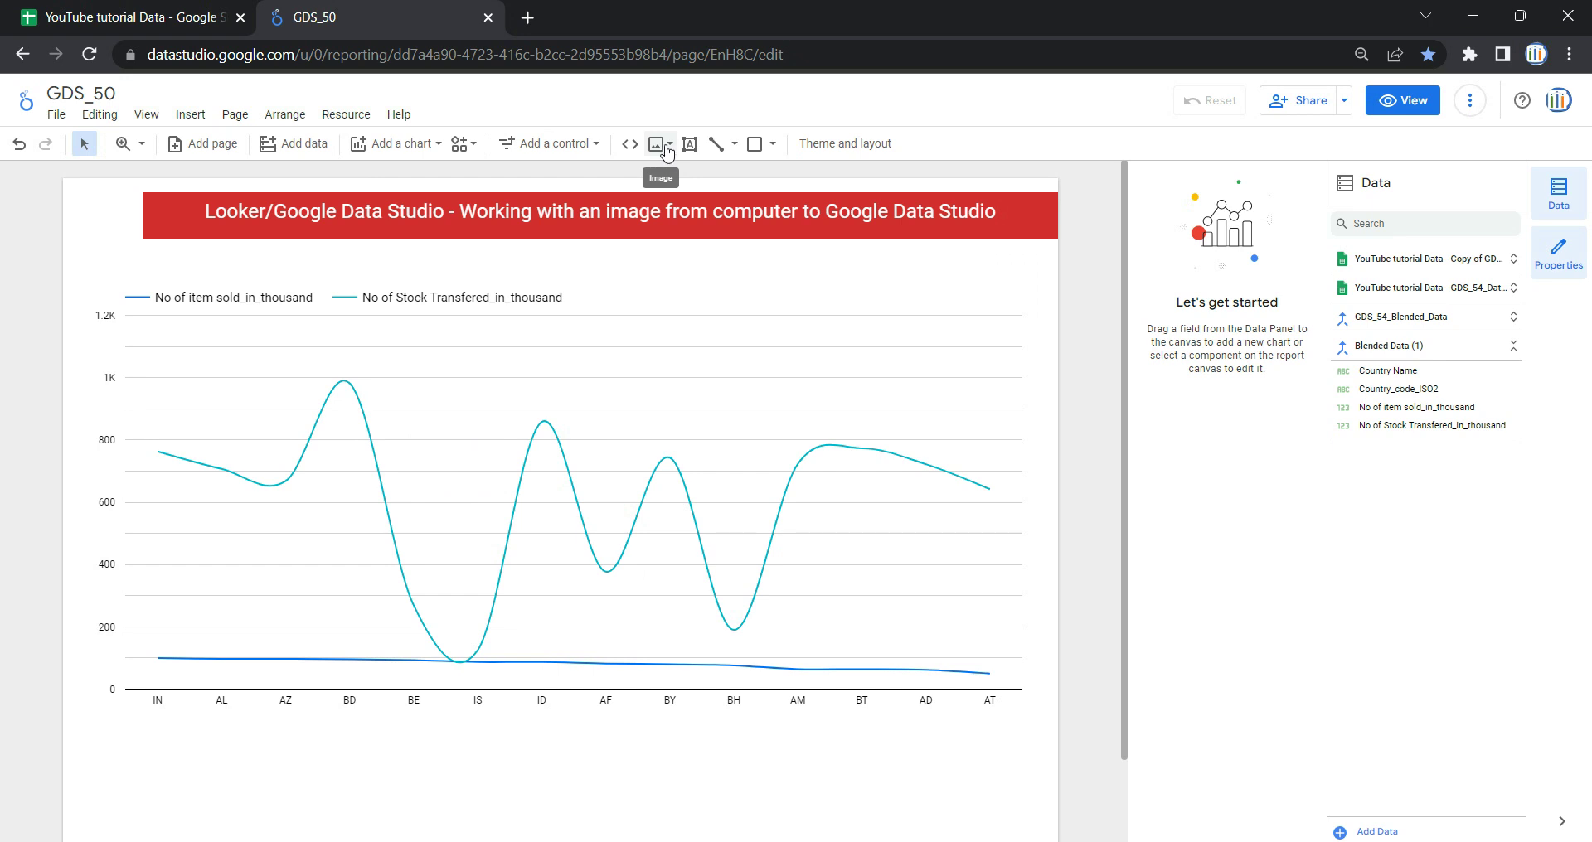
# Step: Reset the page zoom to 100% and bring up the image-insert choices
pyautogui.hotkey('ctrl', '+')
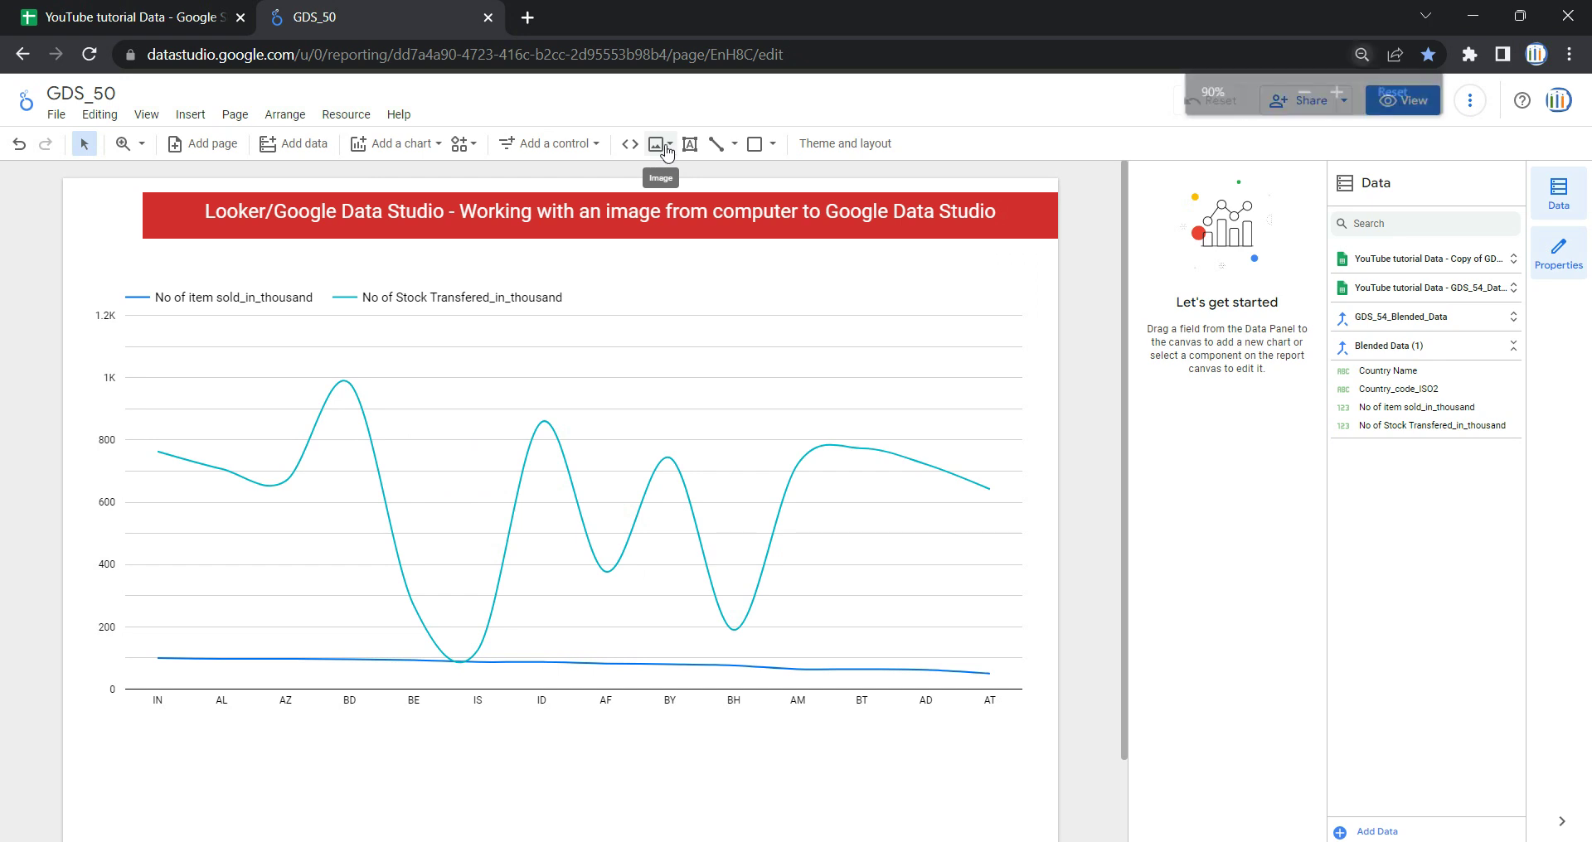
pyautogui.hotkey('ctrl', '+')
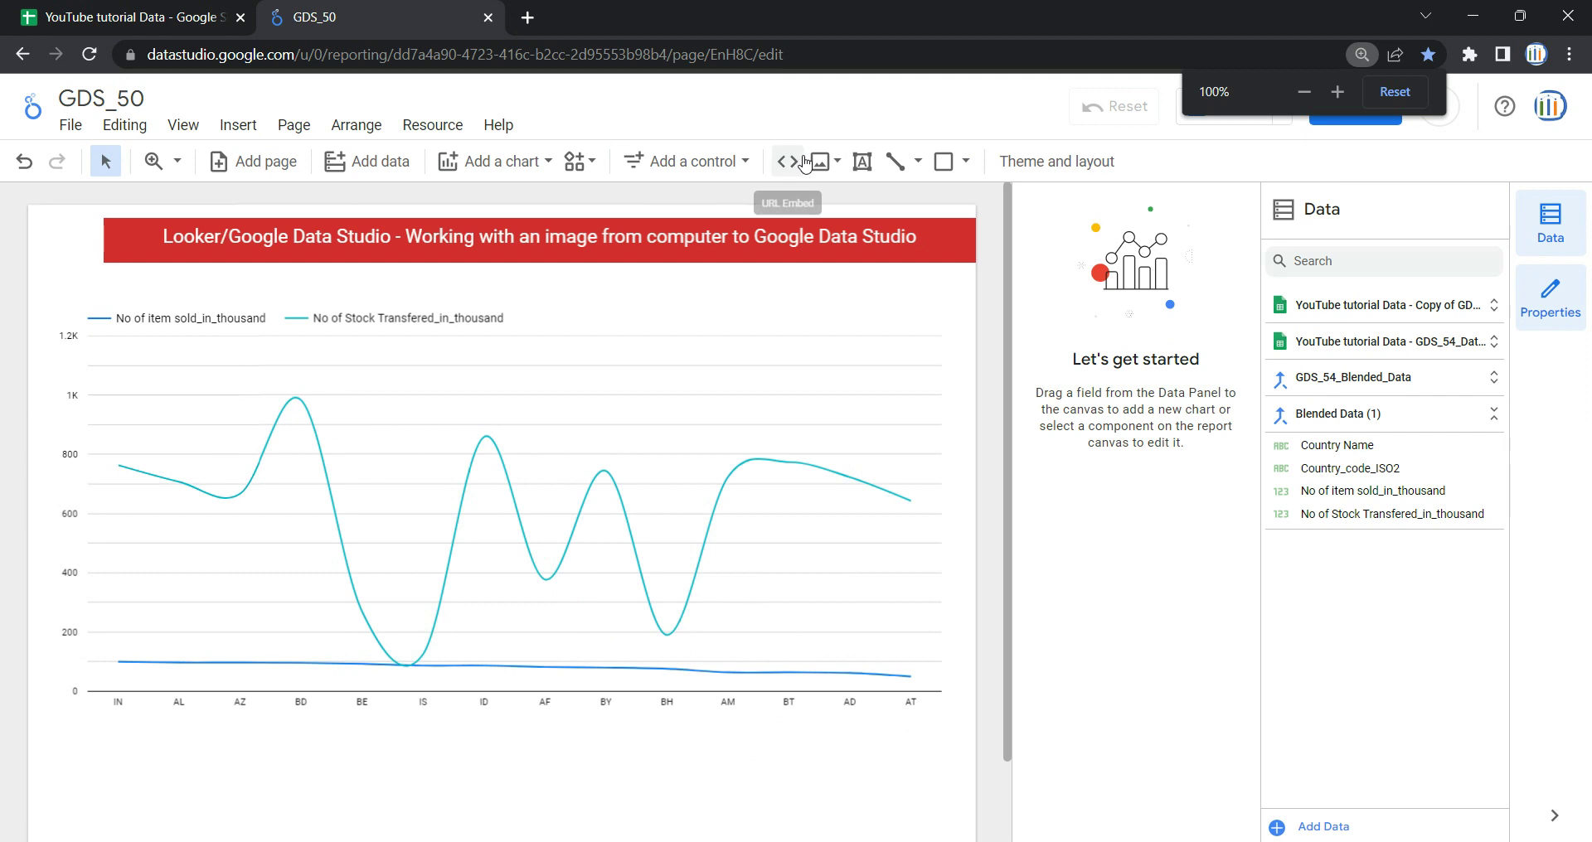
pyautogui.click(822, 169)
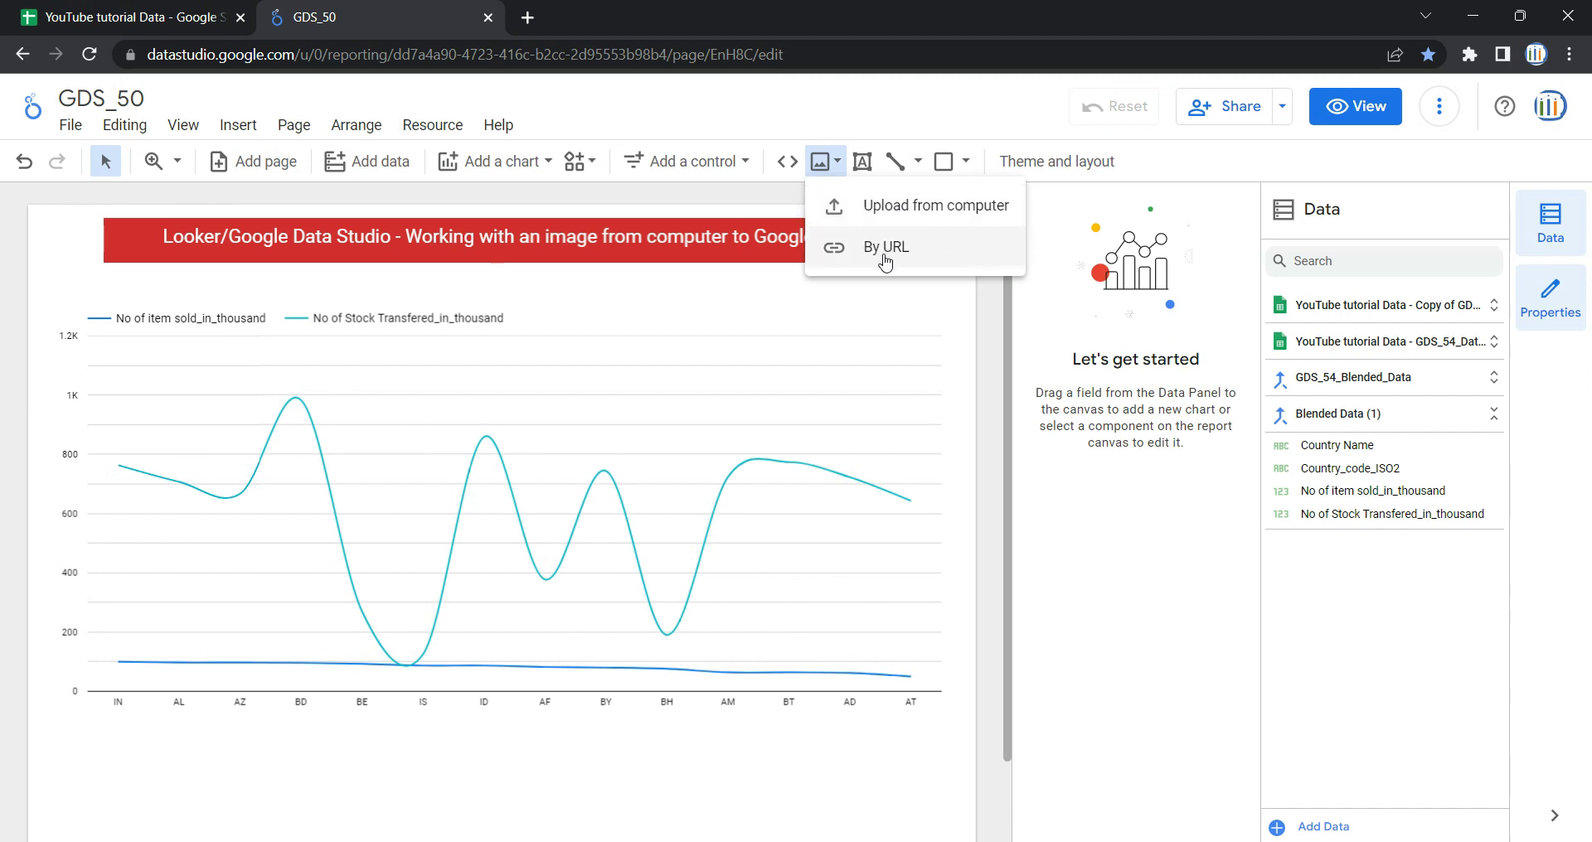
# Step: Upload logo2.png from the Desktop\image folder onto the report page
pyautogui.click(920, 217)
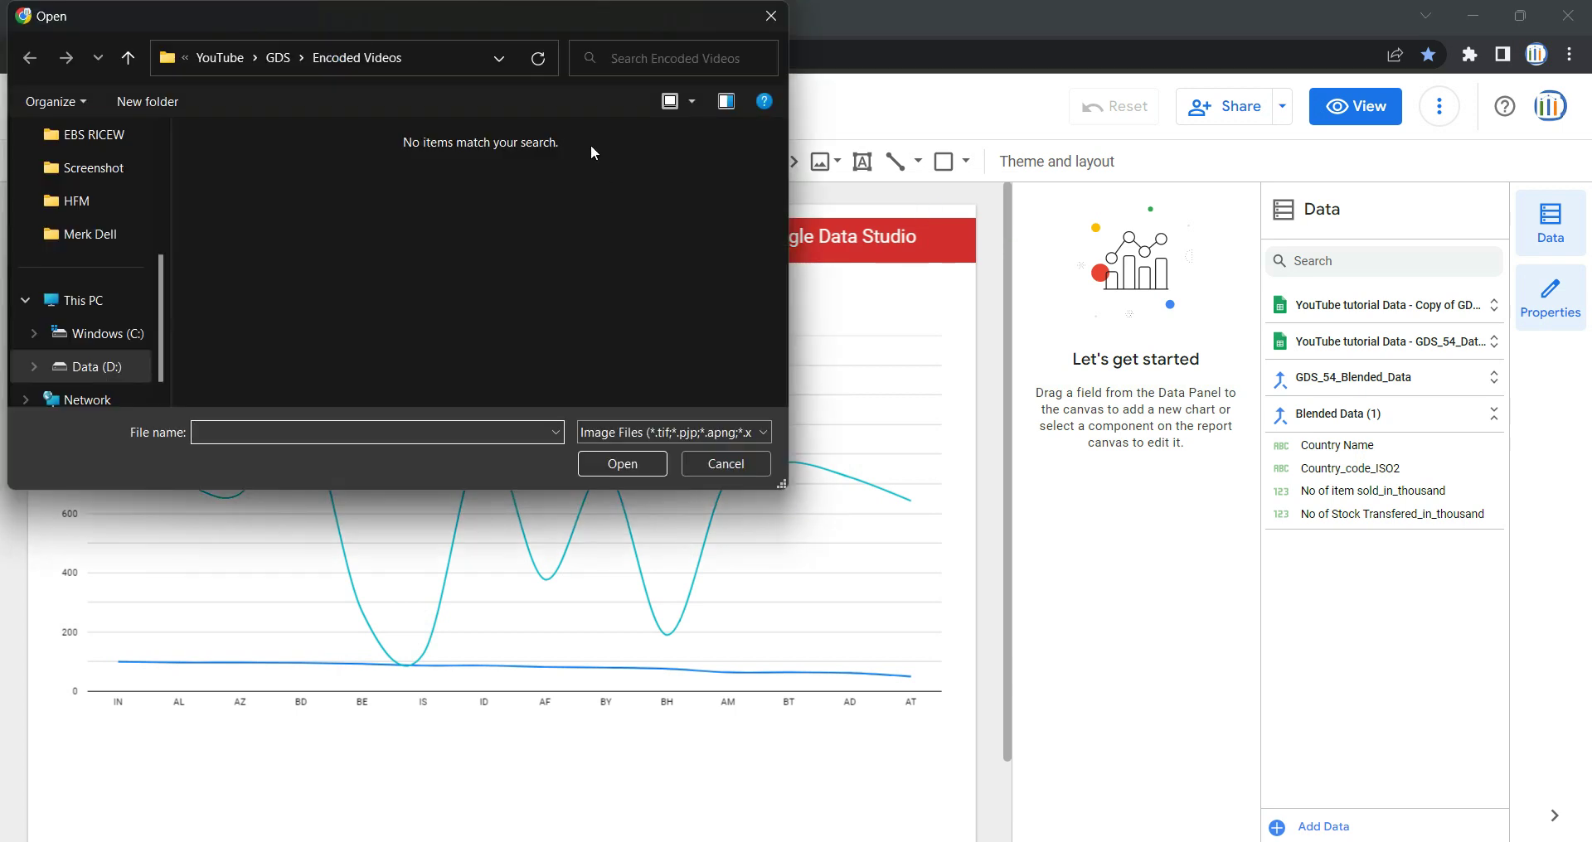
pyautogui.click(448, 72)
pyautogui.hotkey('ctrl', 'v')
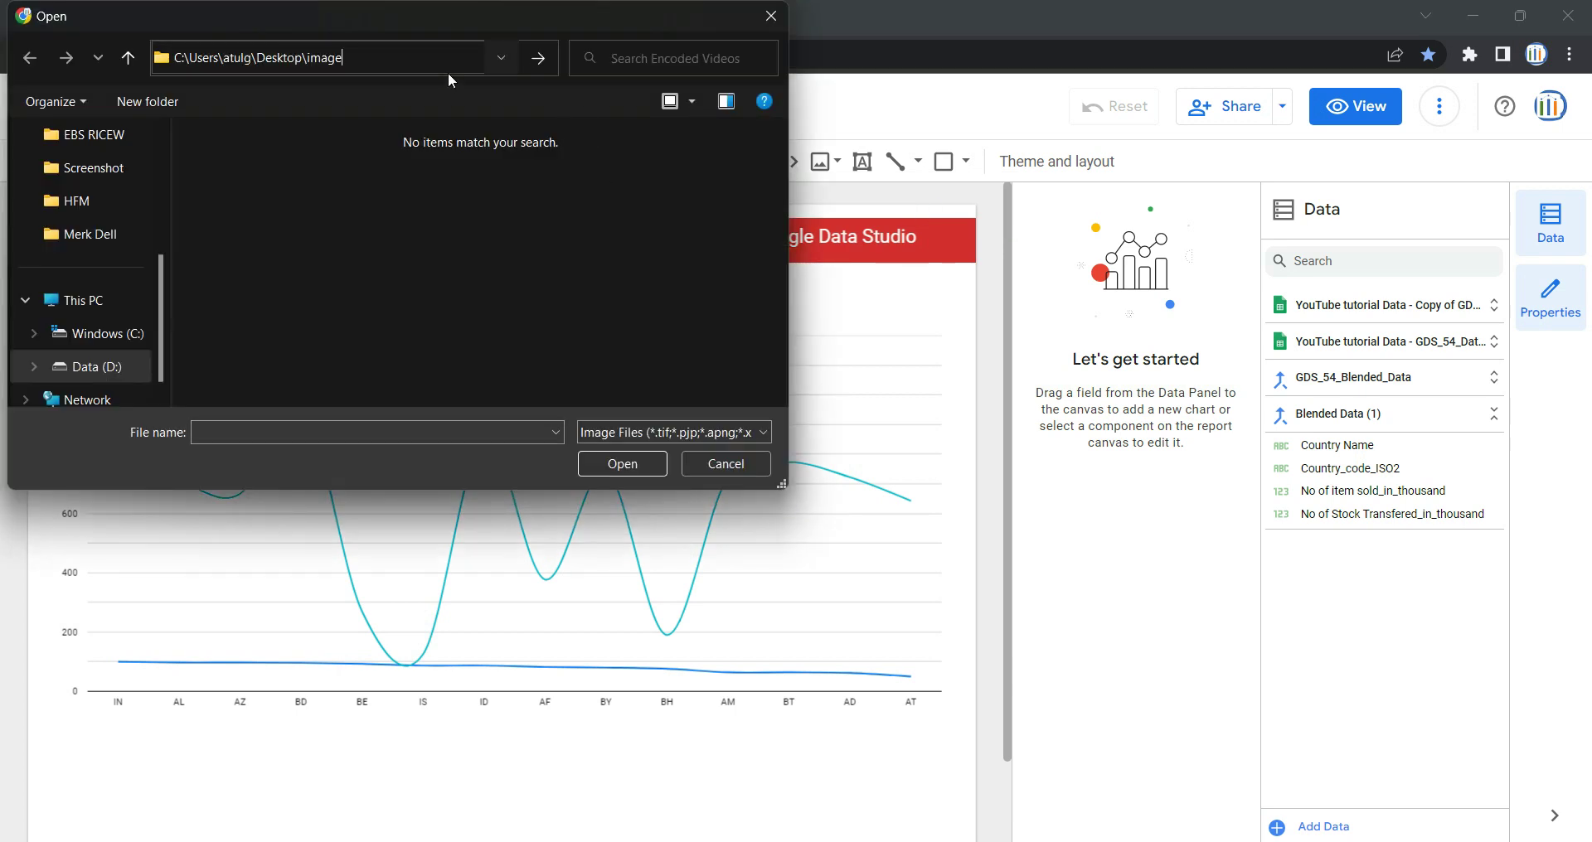
pyautogui.press('Return')
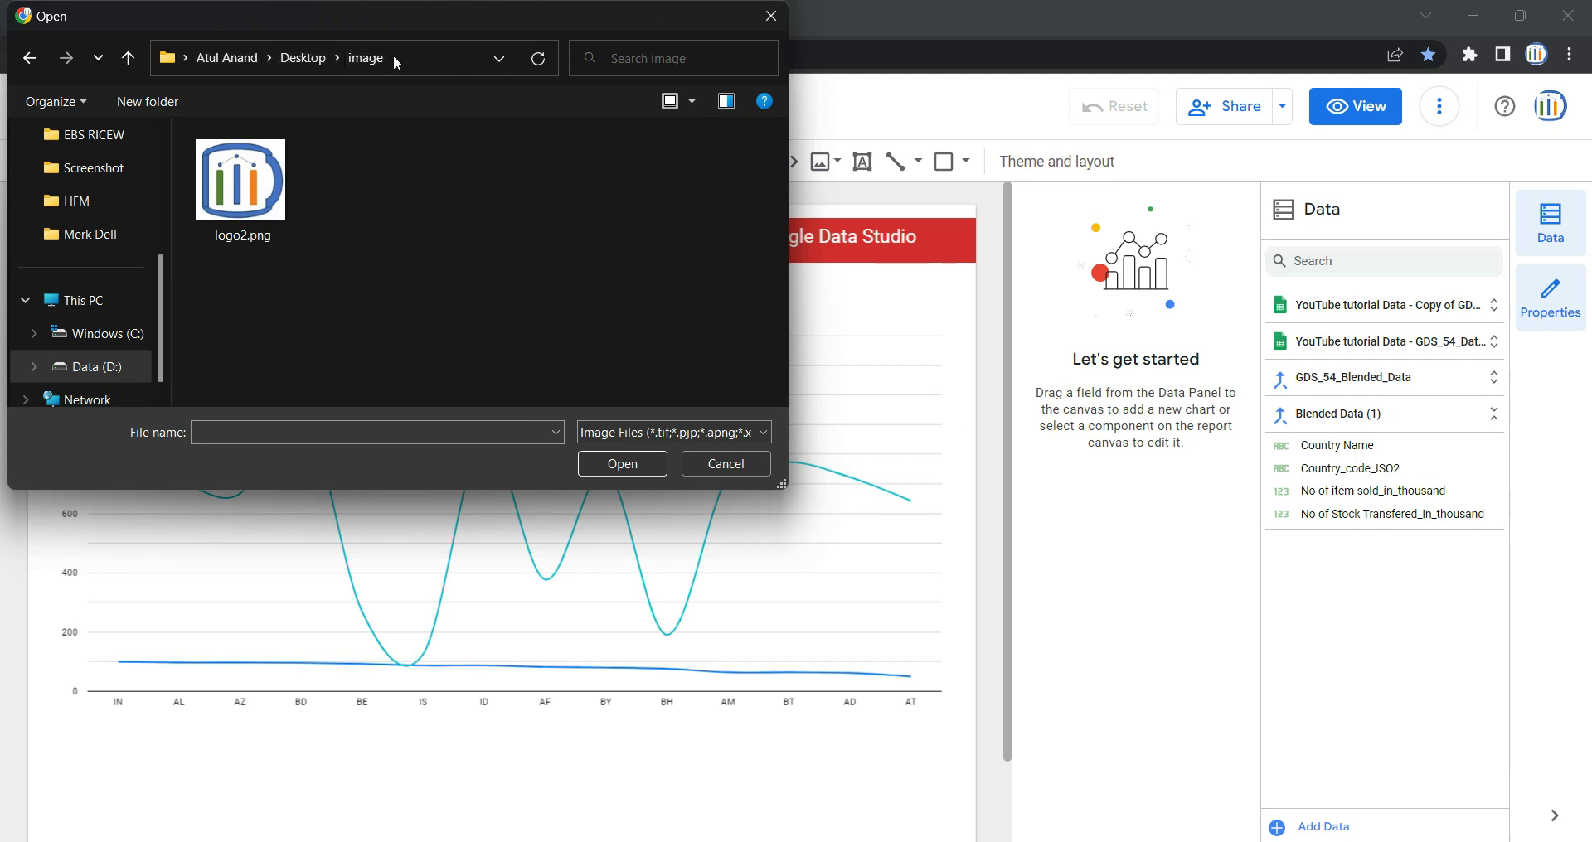
pyautogui.click(252, 184)
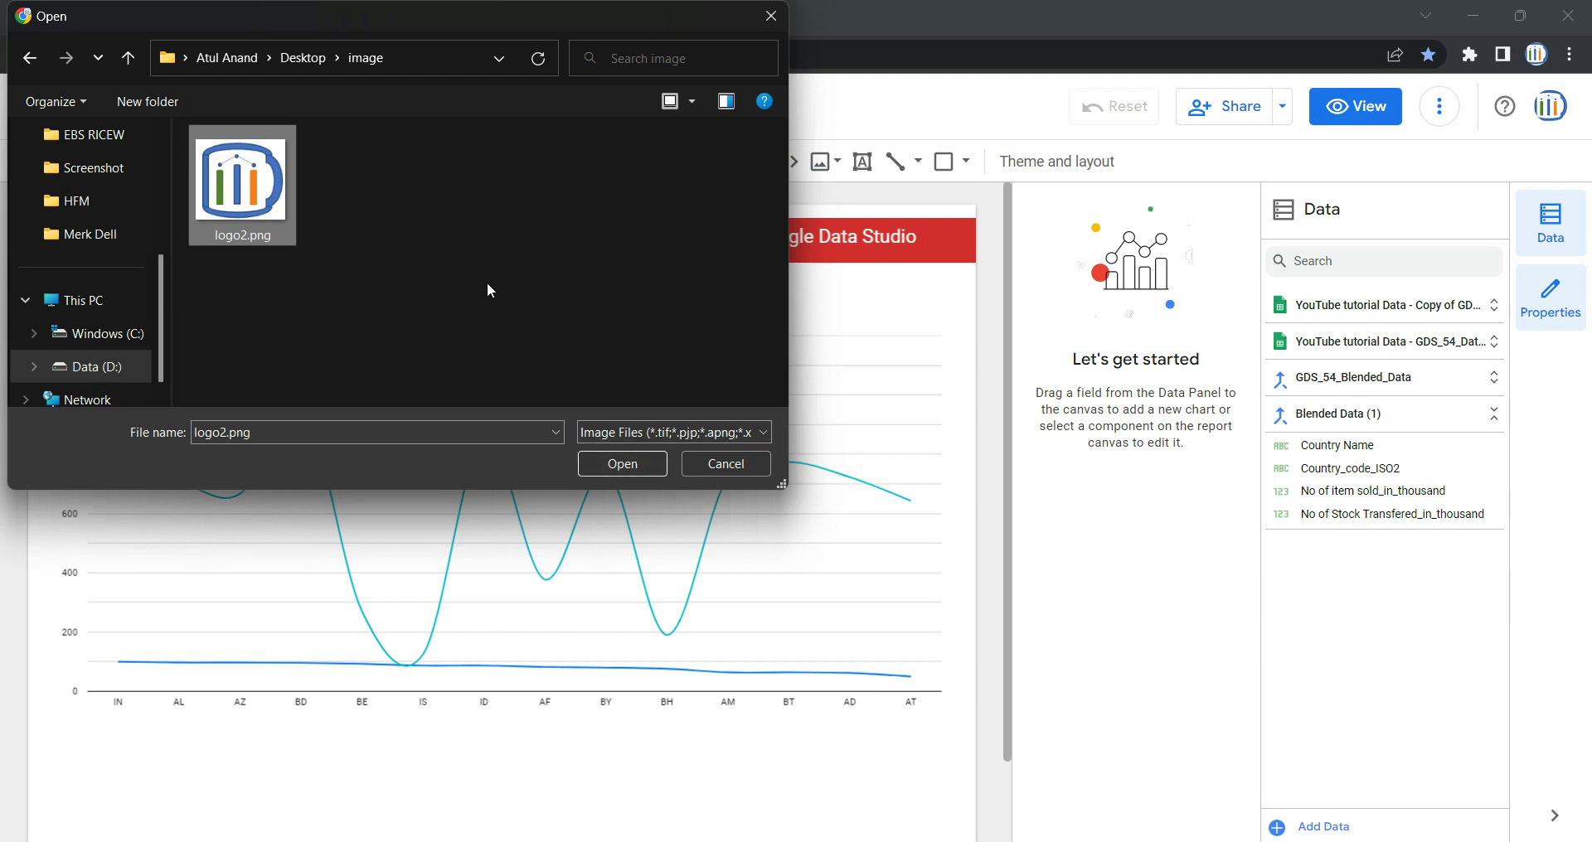
pyautogui.click(516, 298)
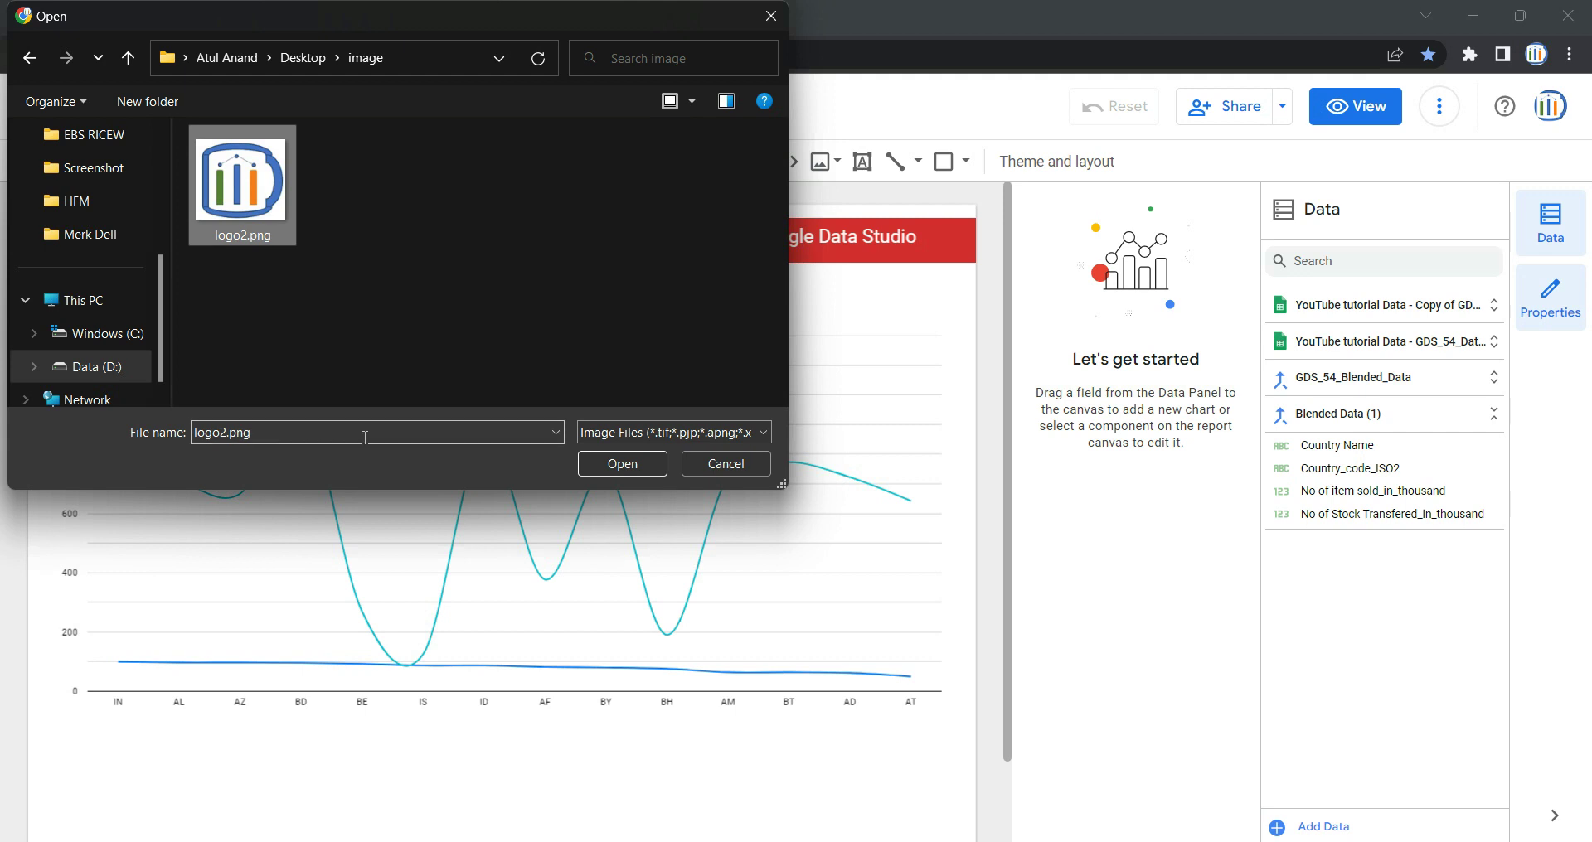
pyautogui.click(618, 466)
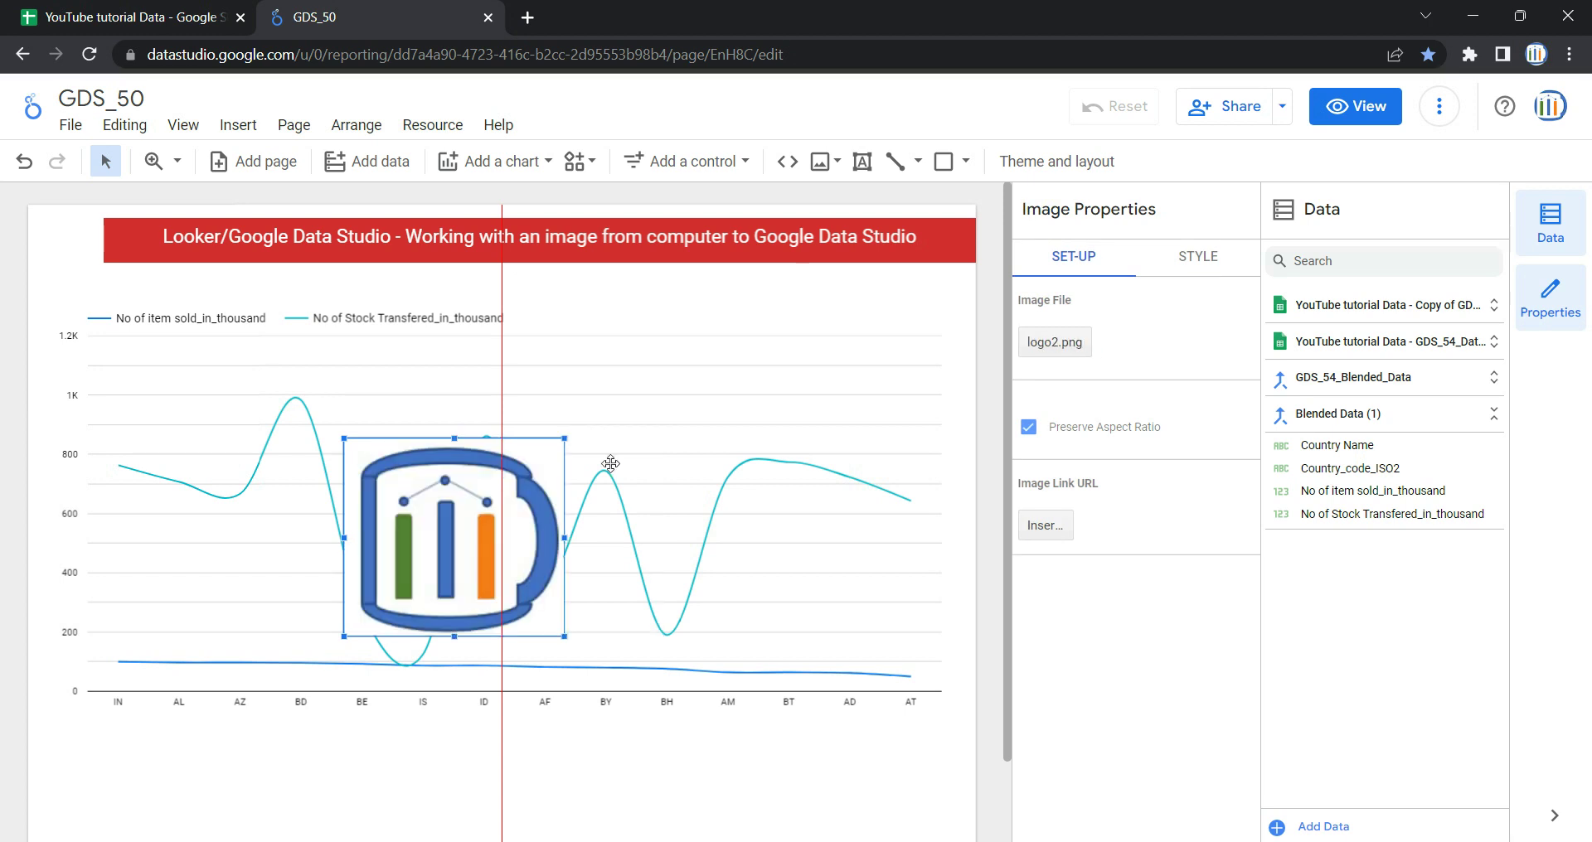
# Step: Move the logo to the top-left corner and shrink it to fit beside the title
pyautogui.moveTo(456, 446); pyautogui.dragTo(148, 226)
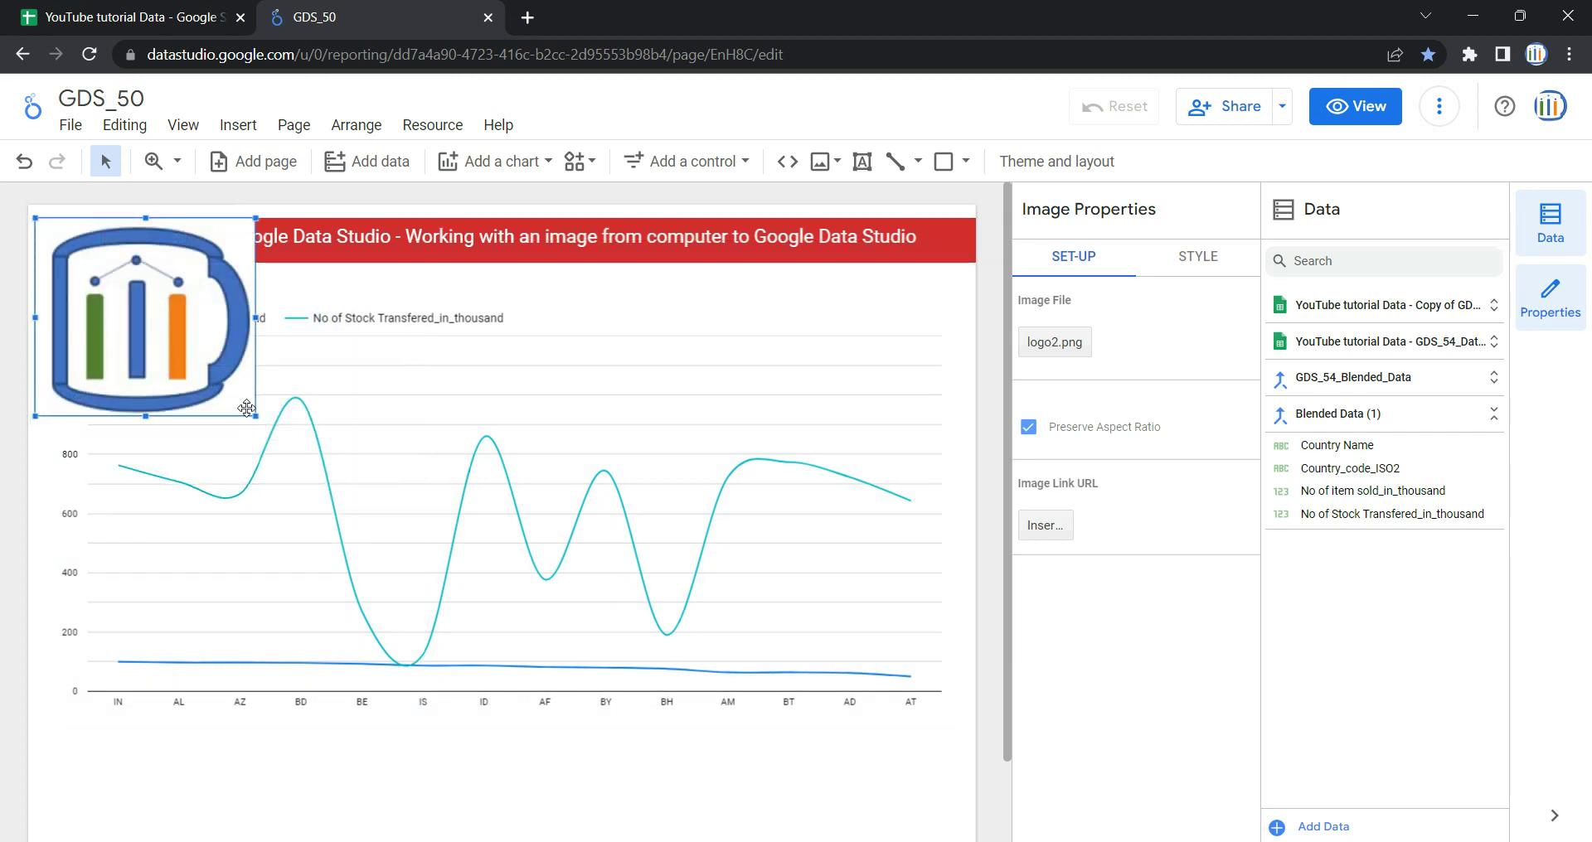
pyautogui.moveTo(255, 417); pyautogui.dragTo(103, 264)
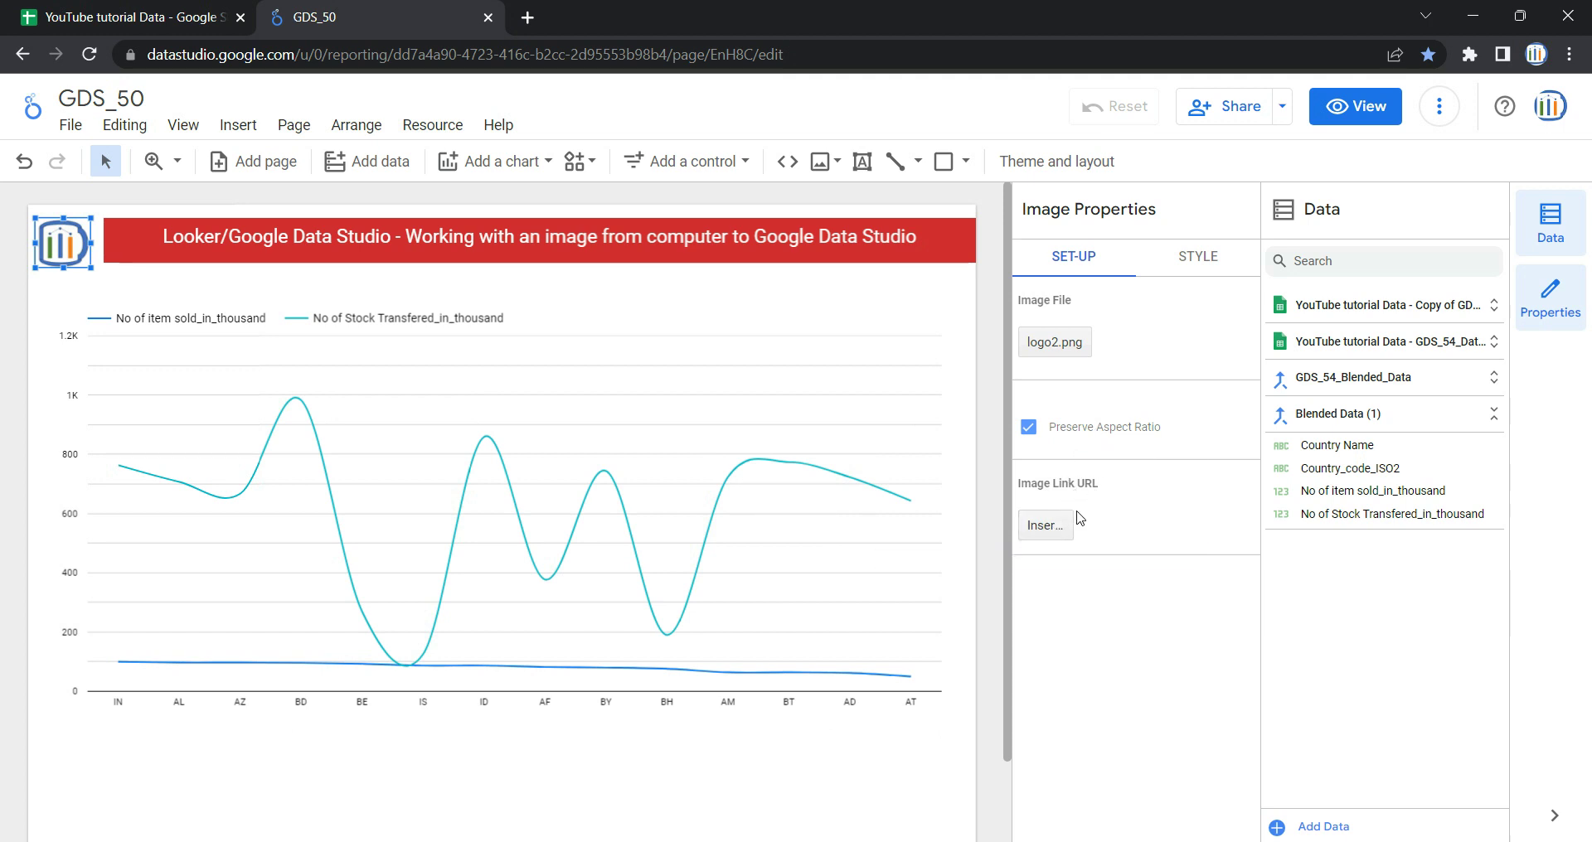
# Step: Start an image link on the logo and copy the YouTube tutorial Data sheet's URL
pyautogui.click(1046, 526)
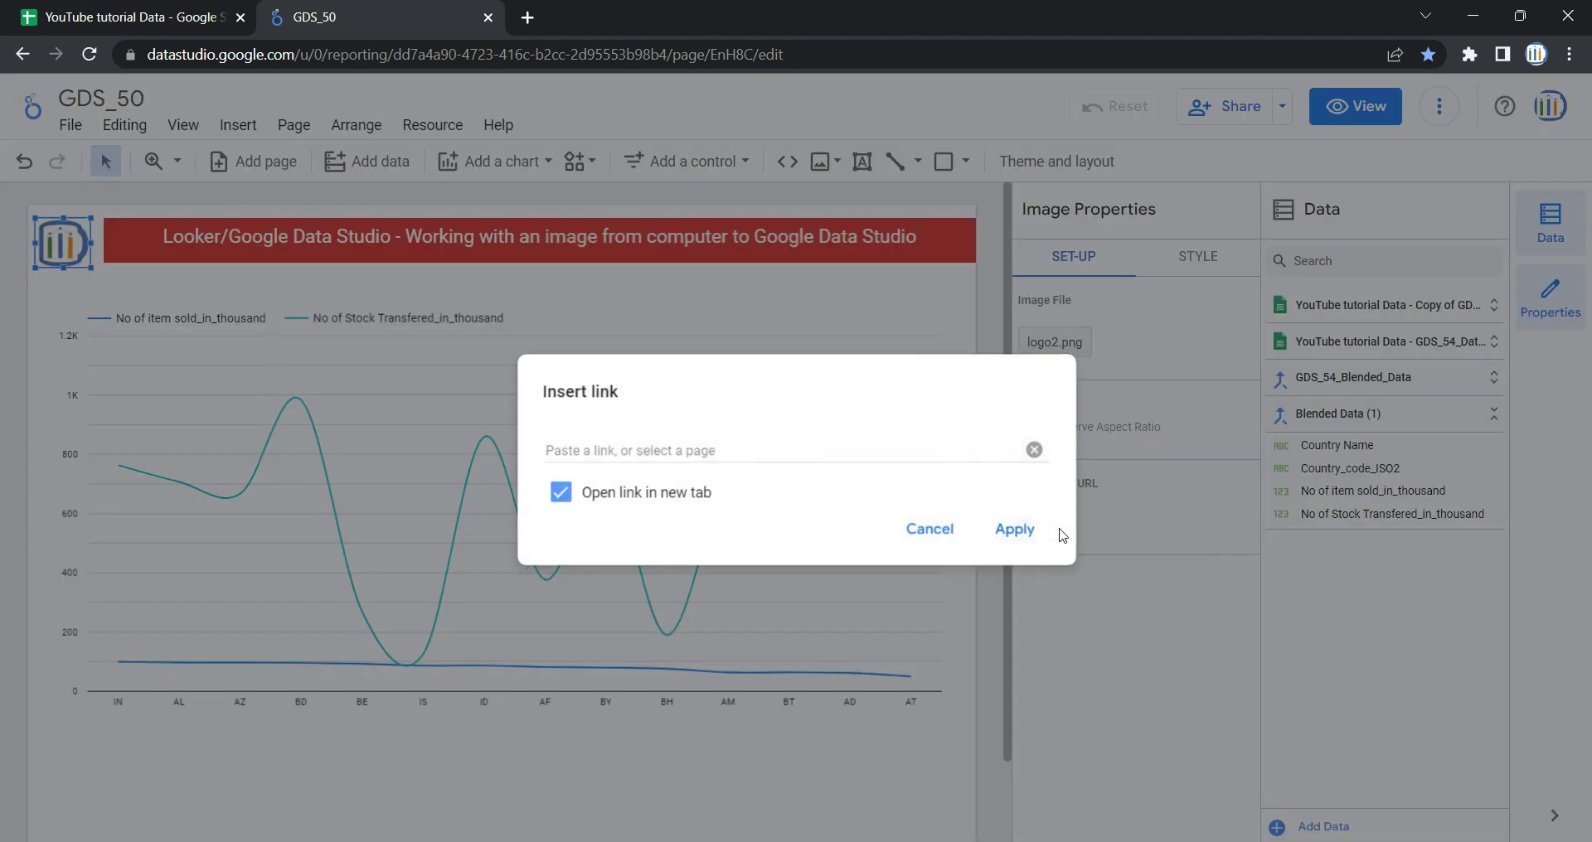
pyautogui.click(826, 464)
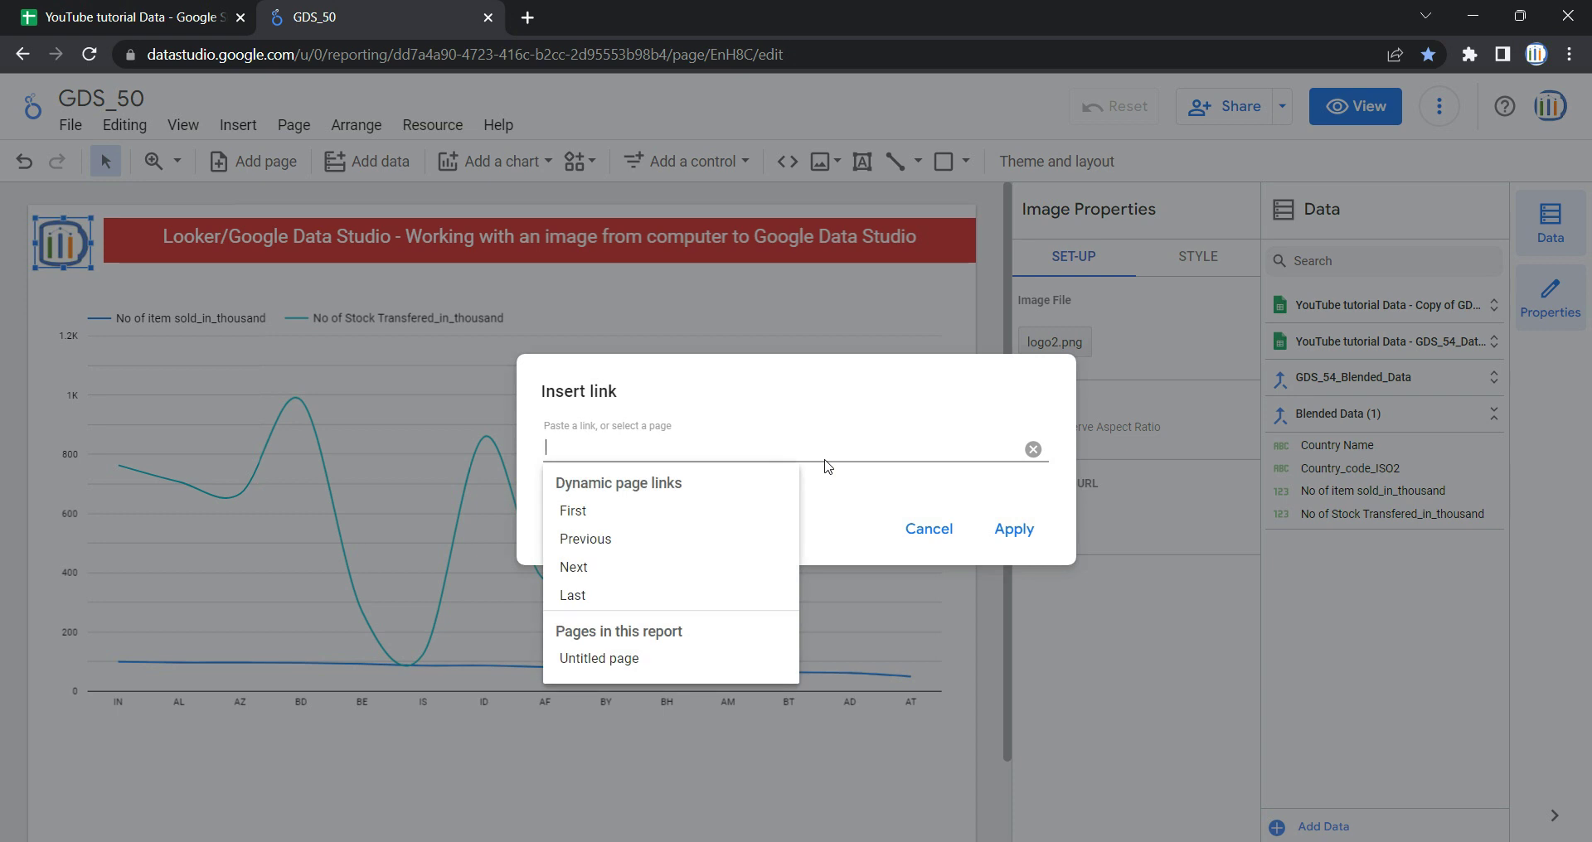
pyautogui.click(190, 23)
pyautogui.click(358, 58)
pyautogui.hotkey('ctrl', 'c')
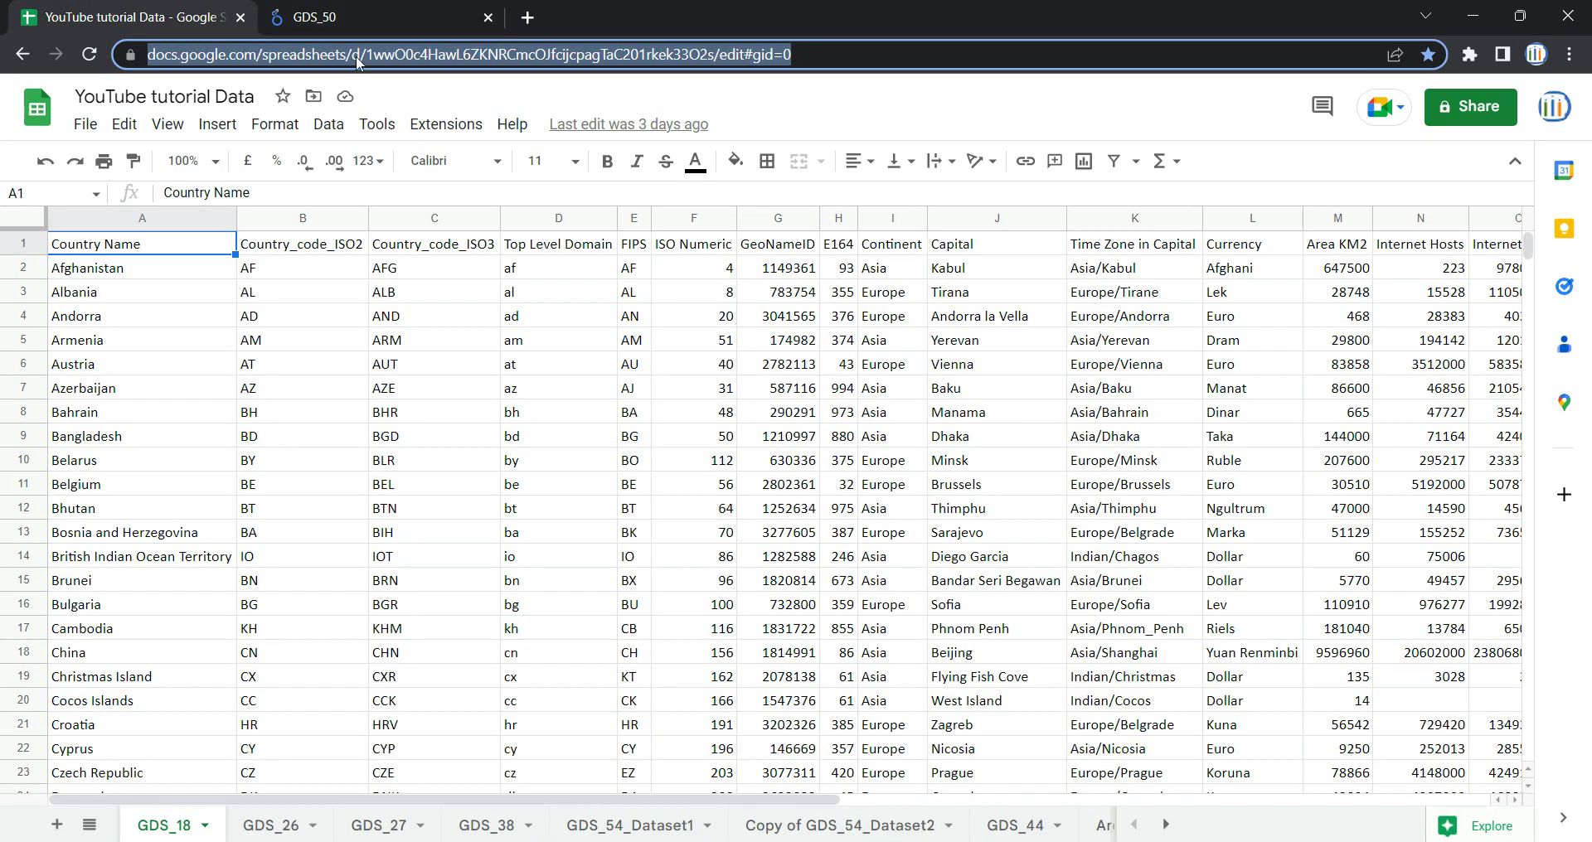
pyautogui.click(371, 13)
# Step: Paste the sheet URL as the logo's image link and apply it
pyautogui.click(610, 424)
pyautogui.click(615, 448)
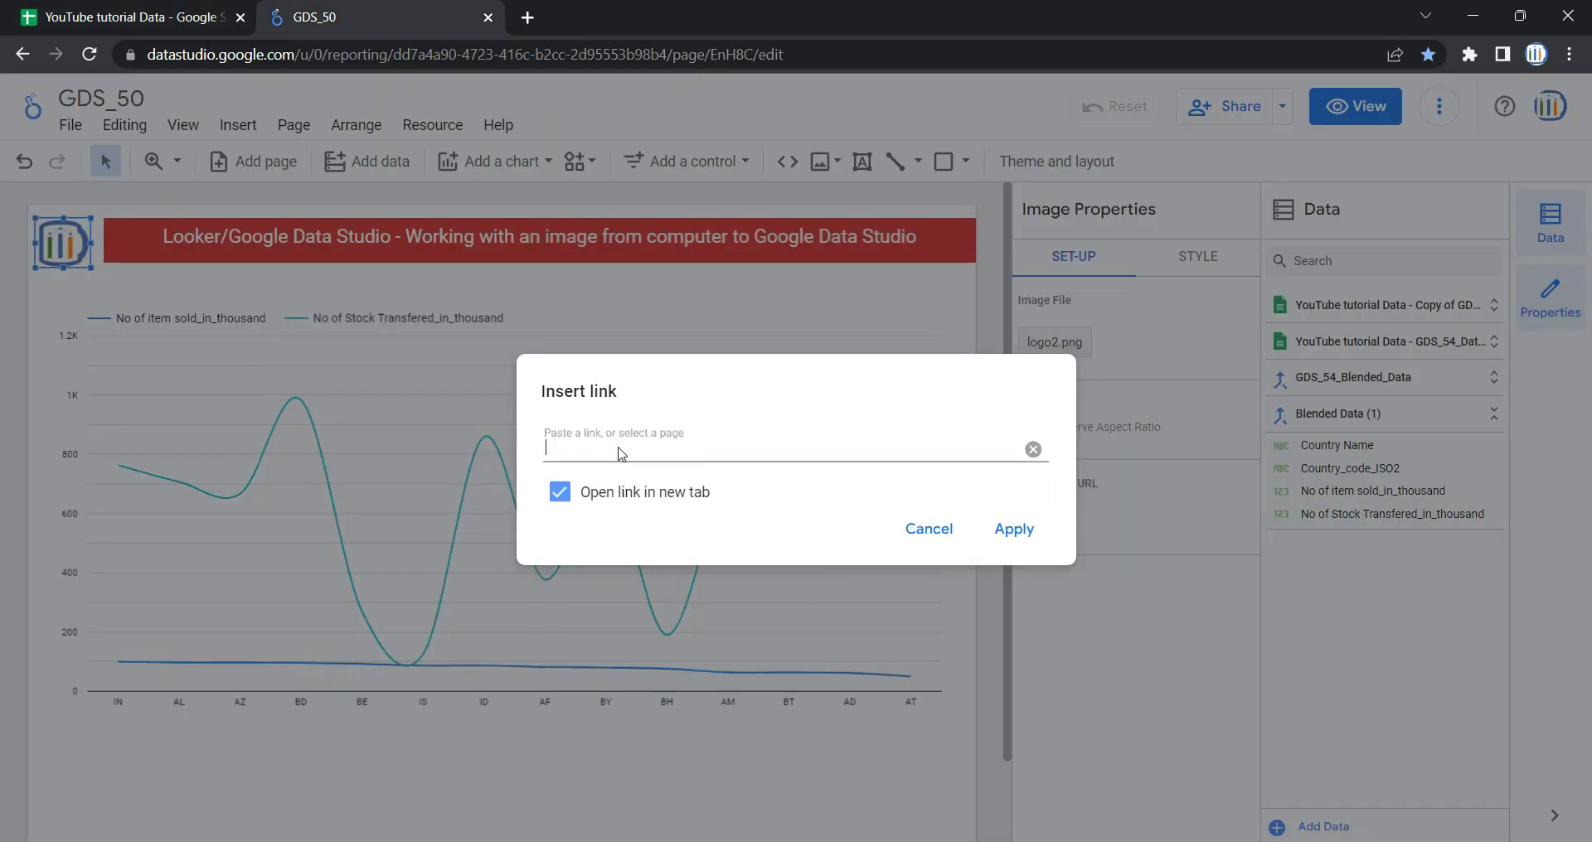
pyautogui.hotkey('ctrl', 'v')
pyautogui.click(969, 415)
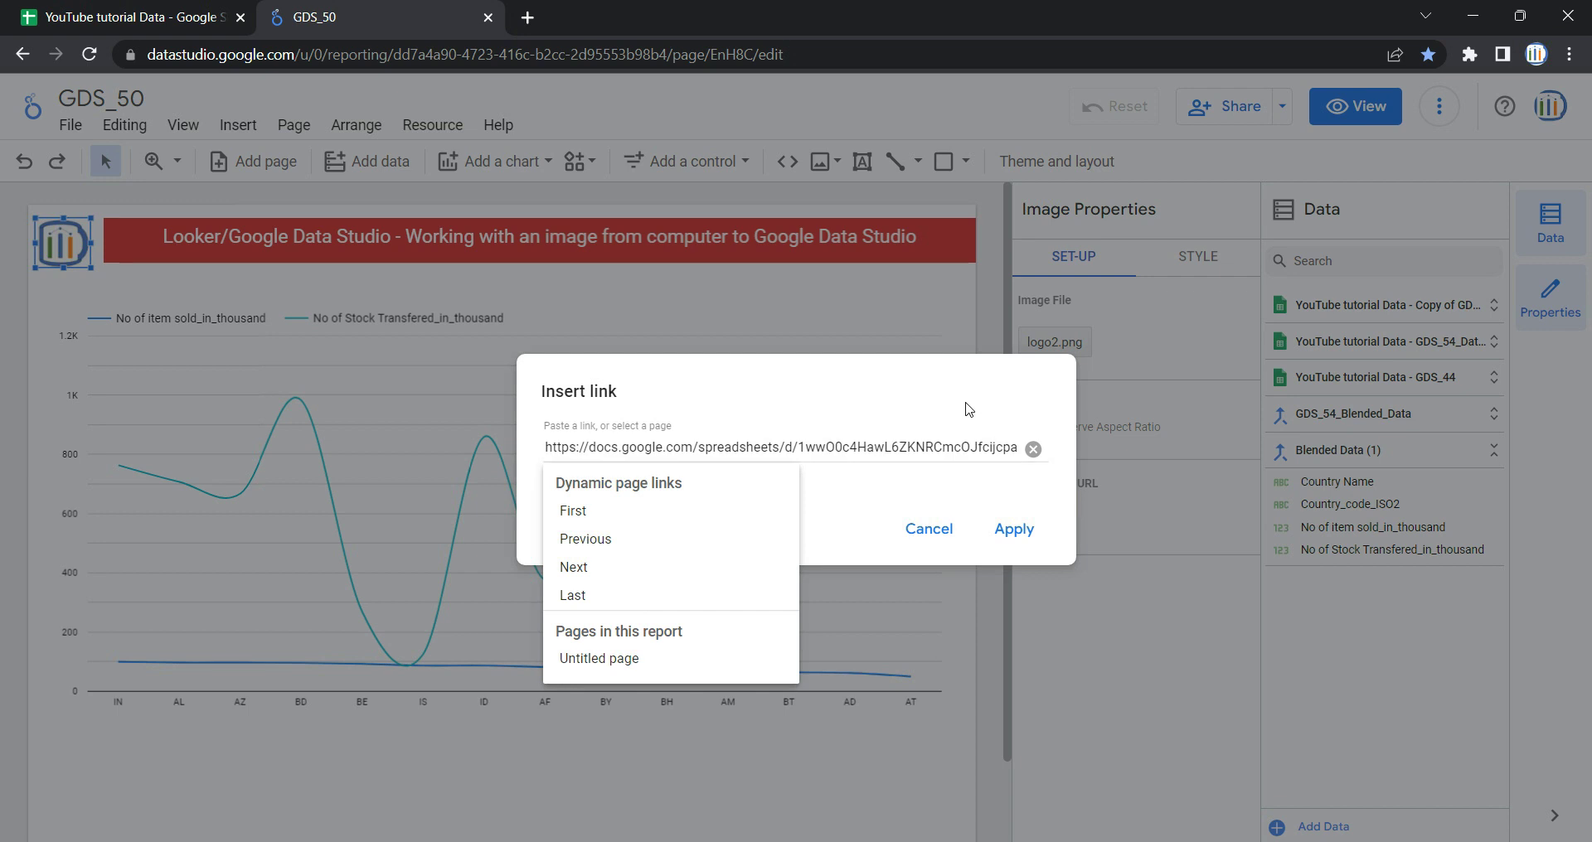
pyautogui.click(1014, 531)
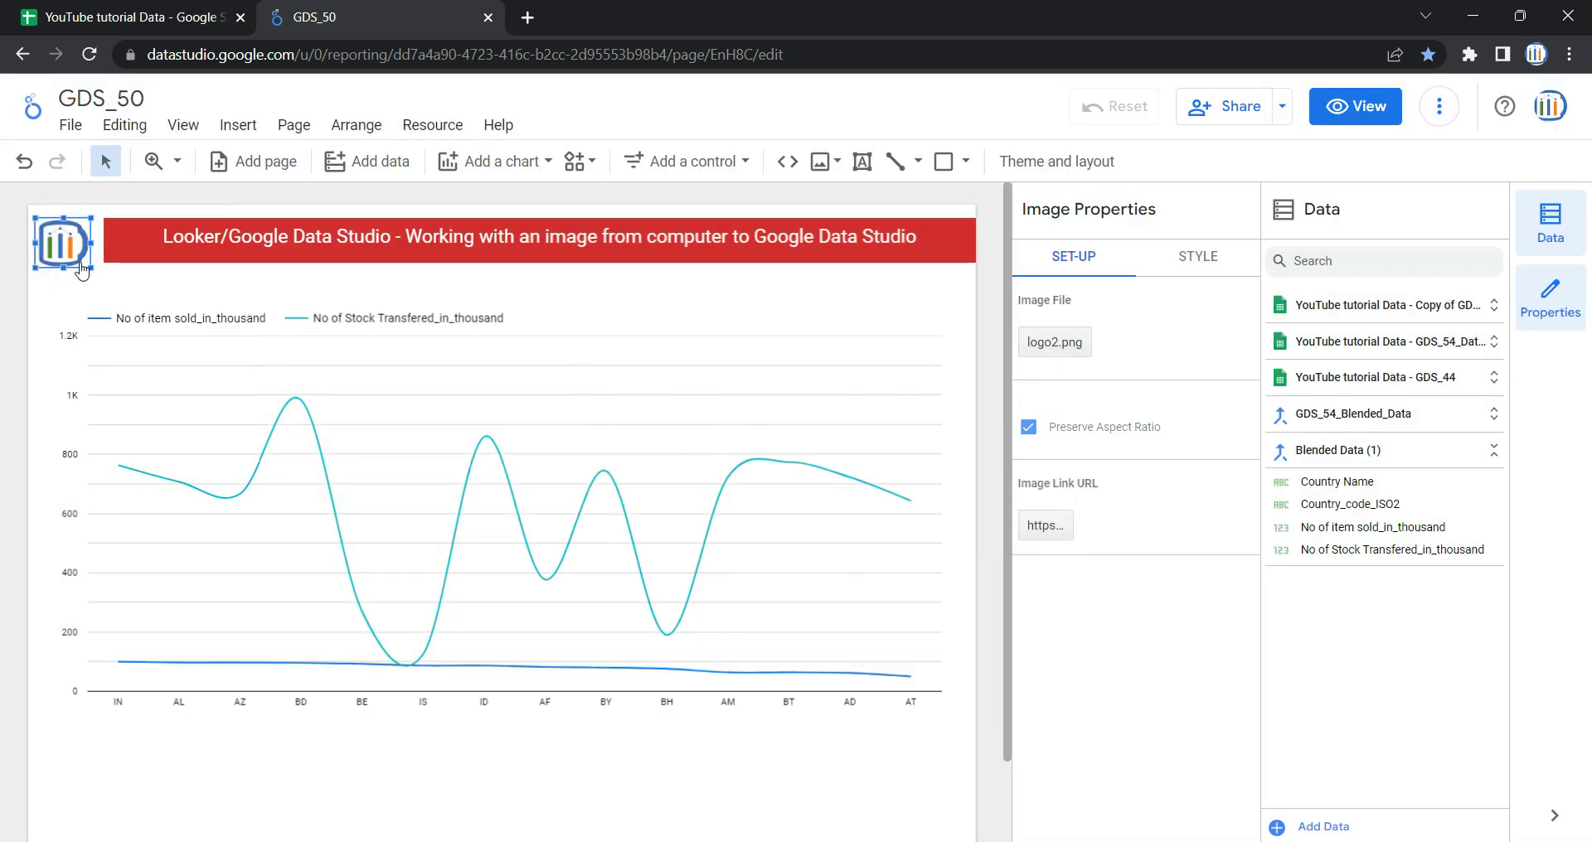
# Step: Switch to view mode, click the logo to open the sheet, then return to GDS_50
pyautogui.click(1355, 106)
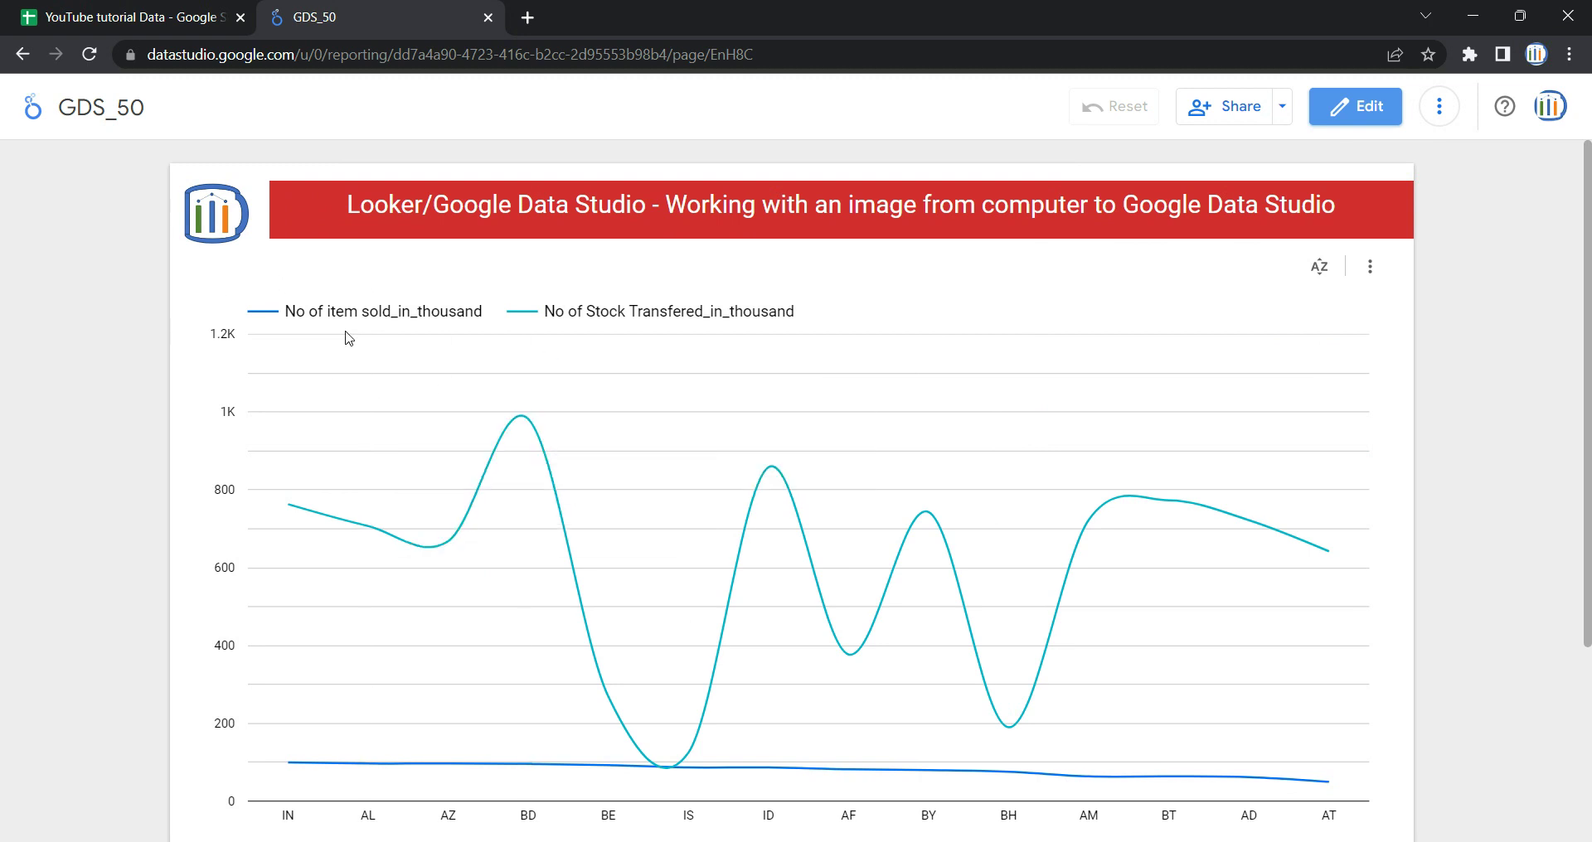
pyautogui.click(218, 243)
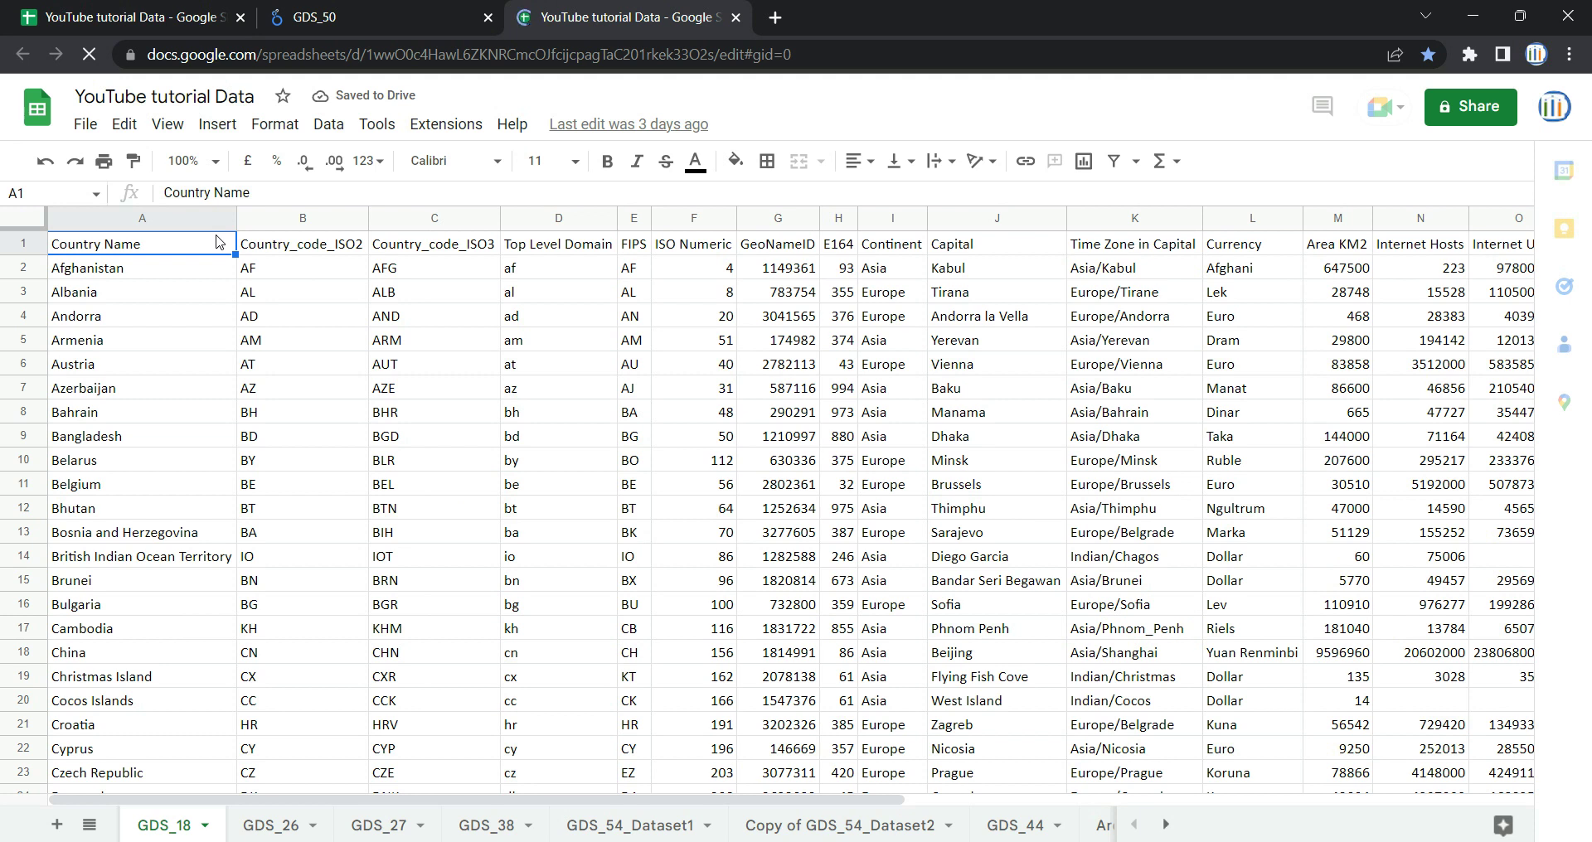
pyautogui.click(315, 17)
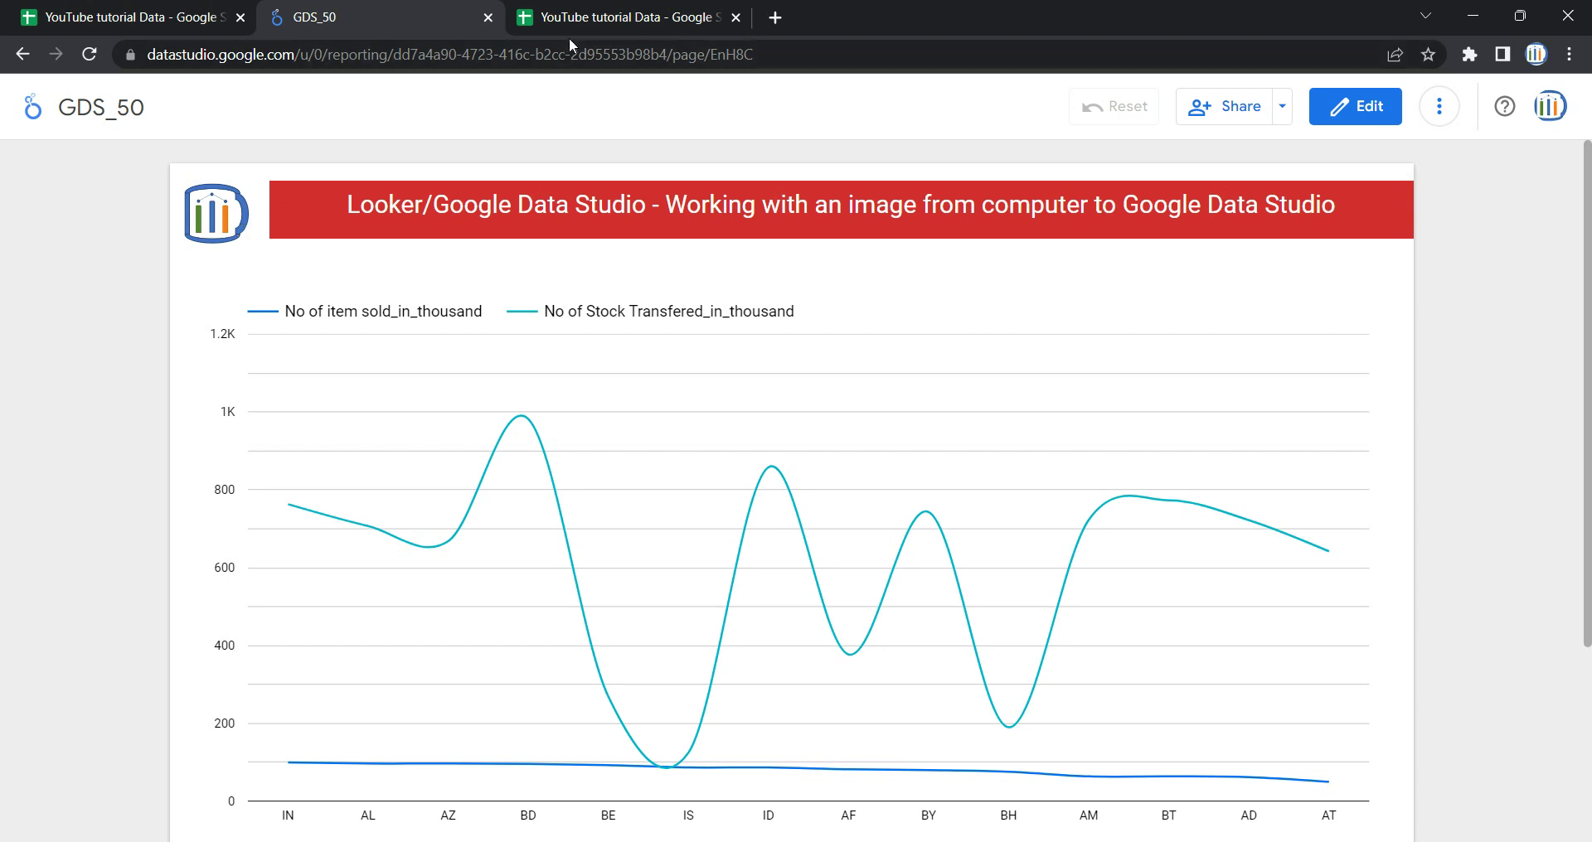
pyautogui.scroll(-3, 444, 348)
pyautogui.scroll(-1, 491, 539)
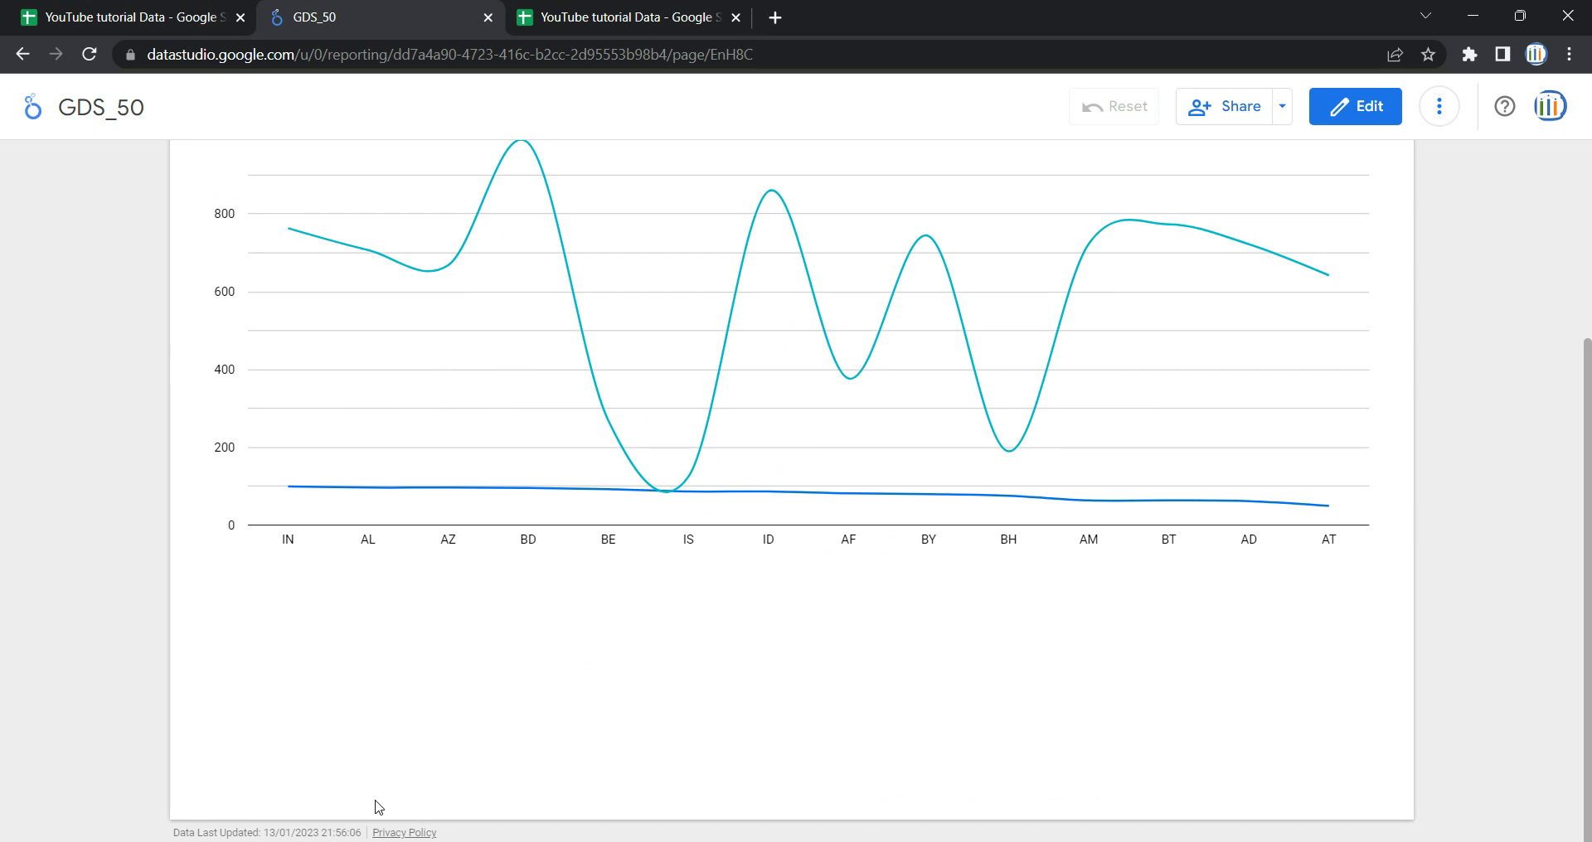
pyautogui.scroll(3, 378, 807)
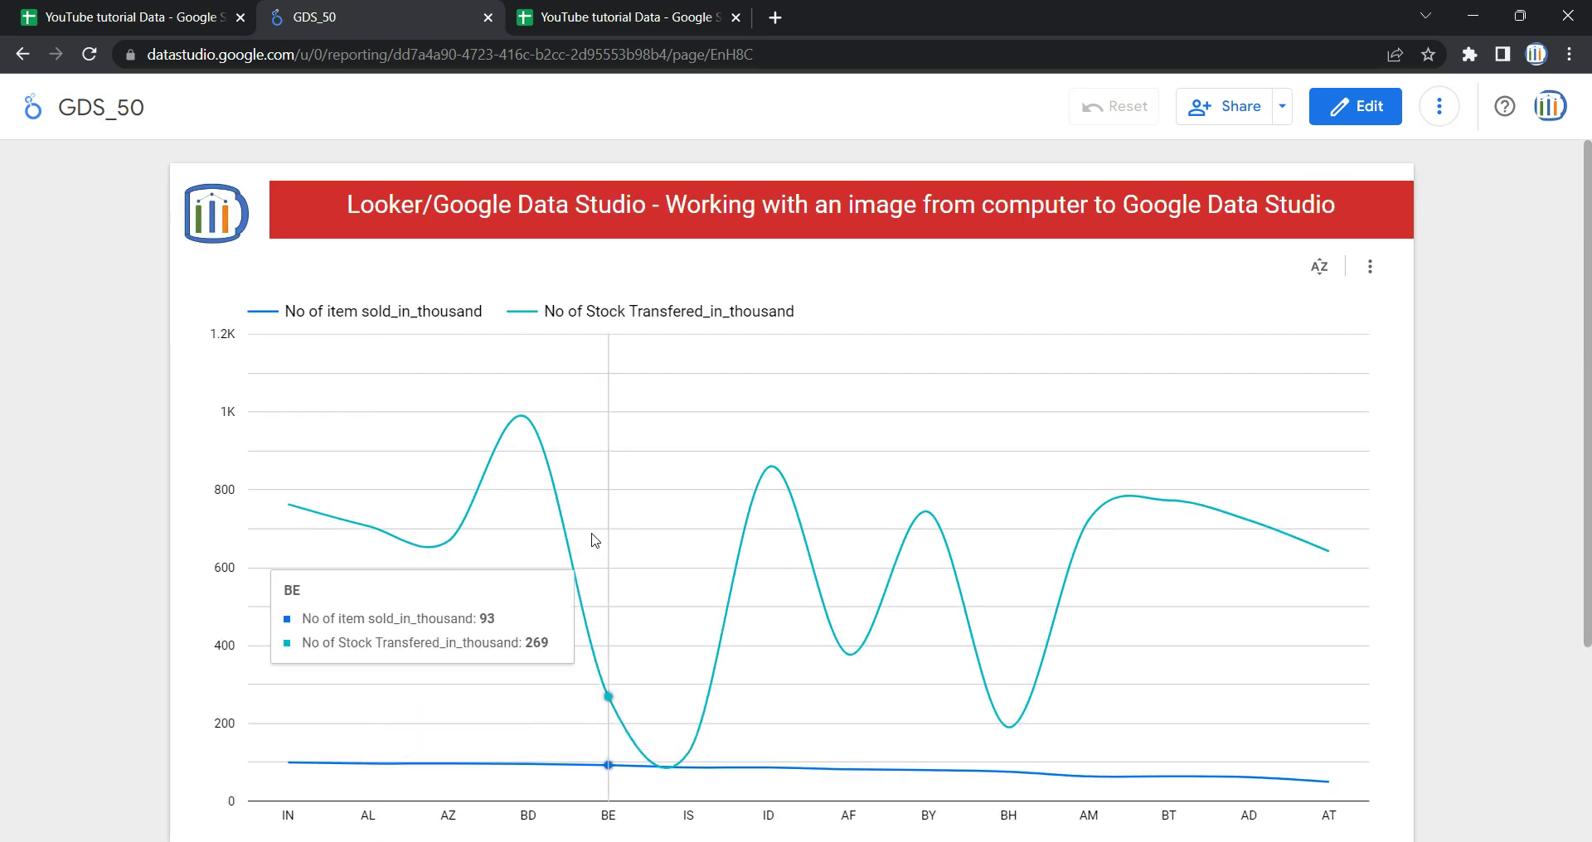